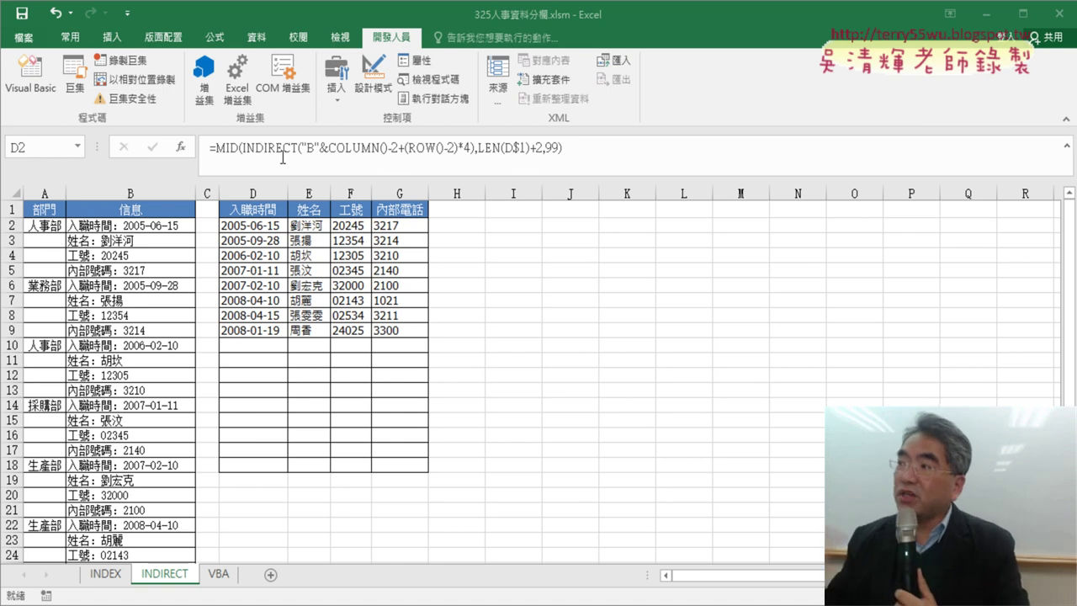
- Duplicate the INDIRECT sheet in front of VBA and name the new tab OFFSET
click(178, 579)
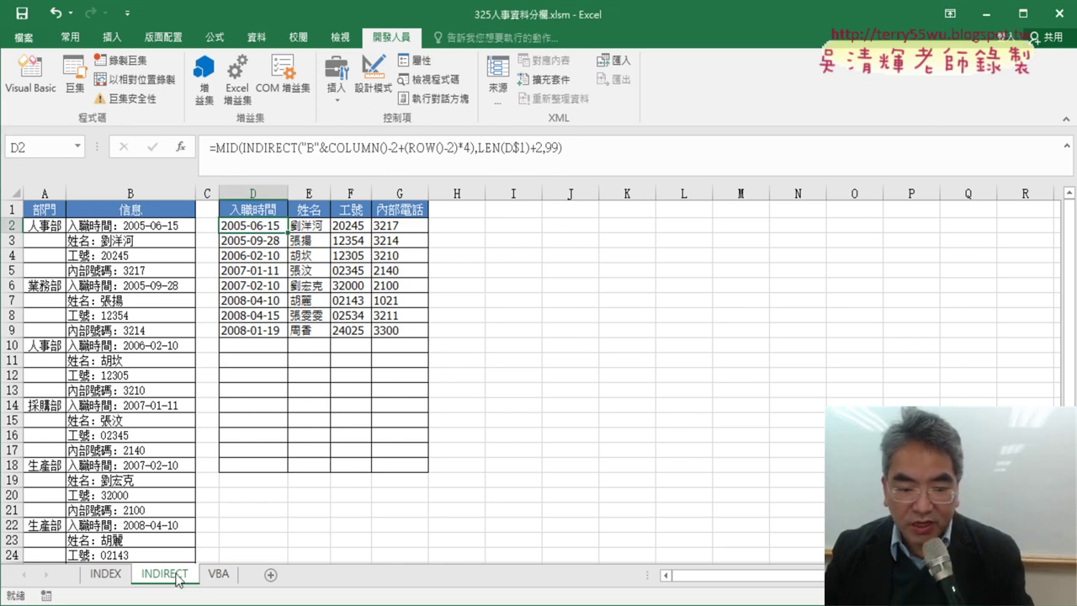
drag(179, 578, 212, 580)
double_click(233, 572)
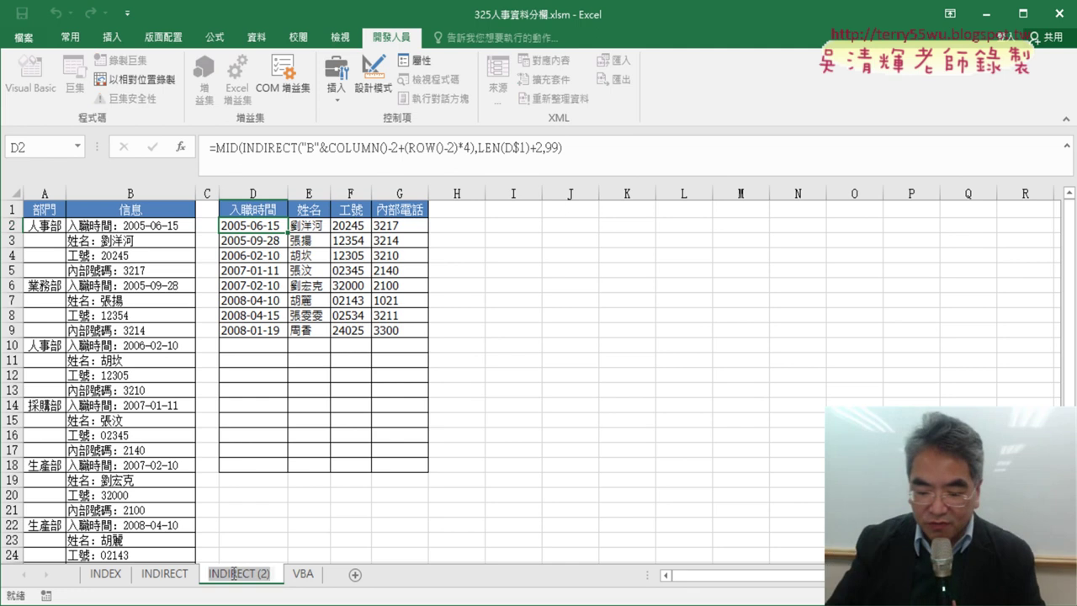
text(O)
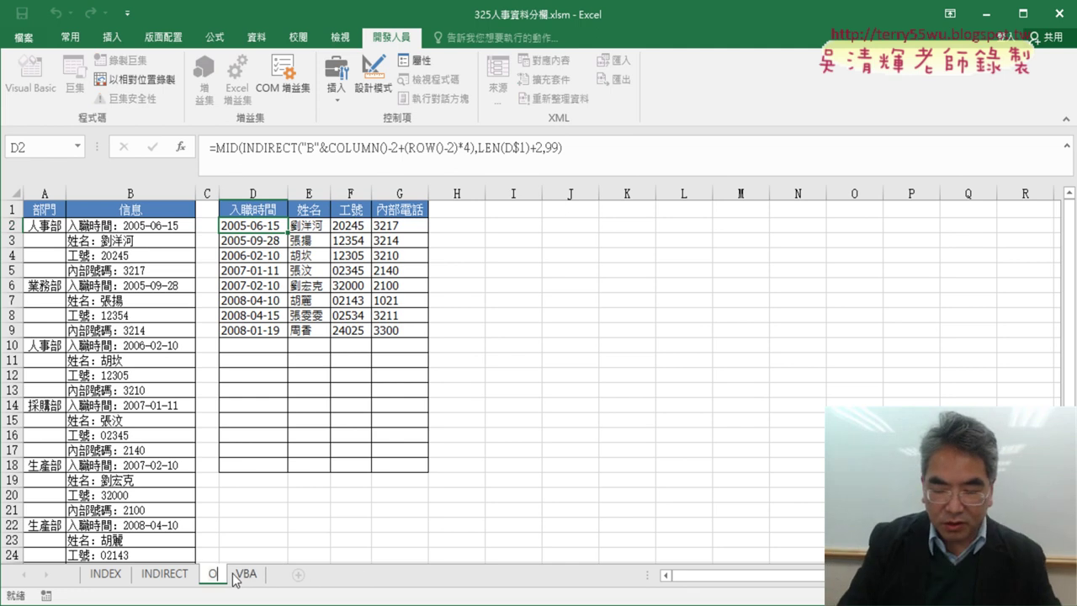
text(FF)
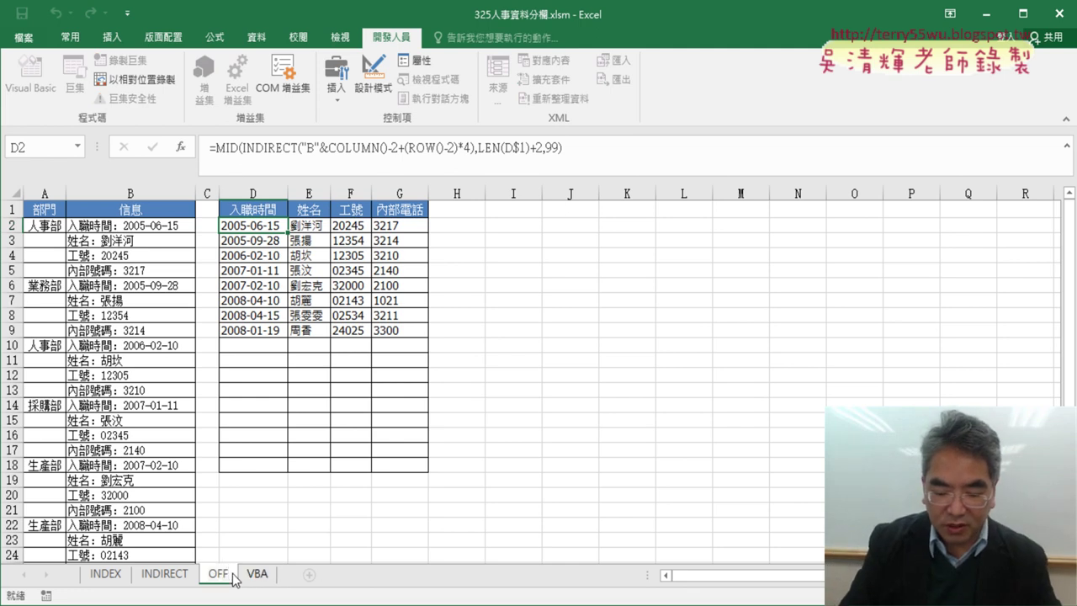
text(SET)
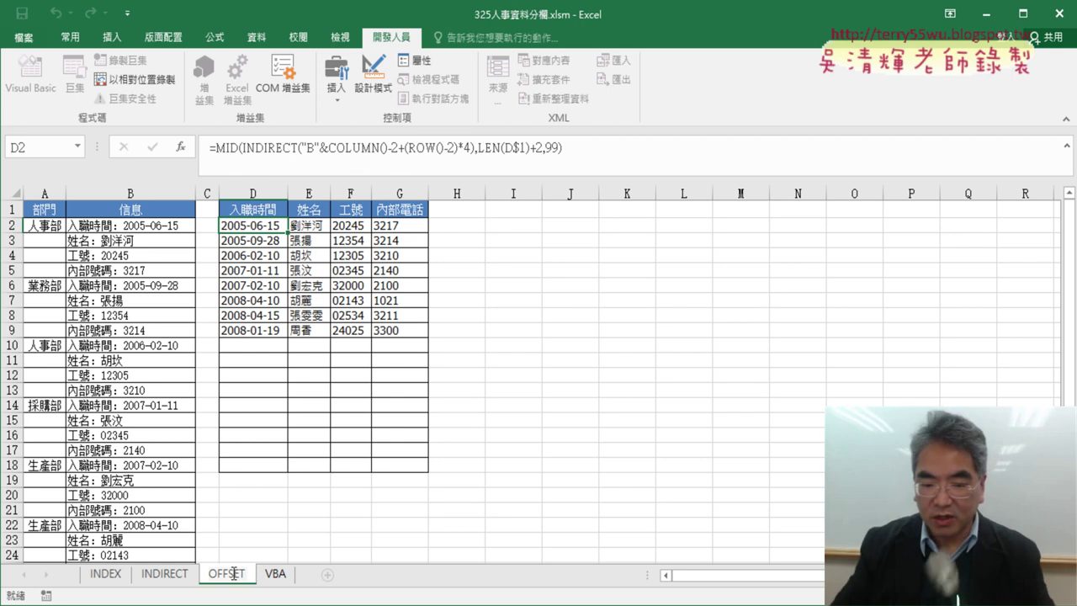
click(380, 500)
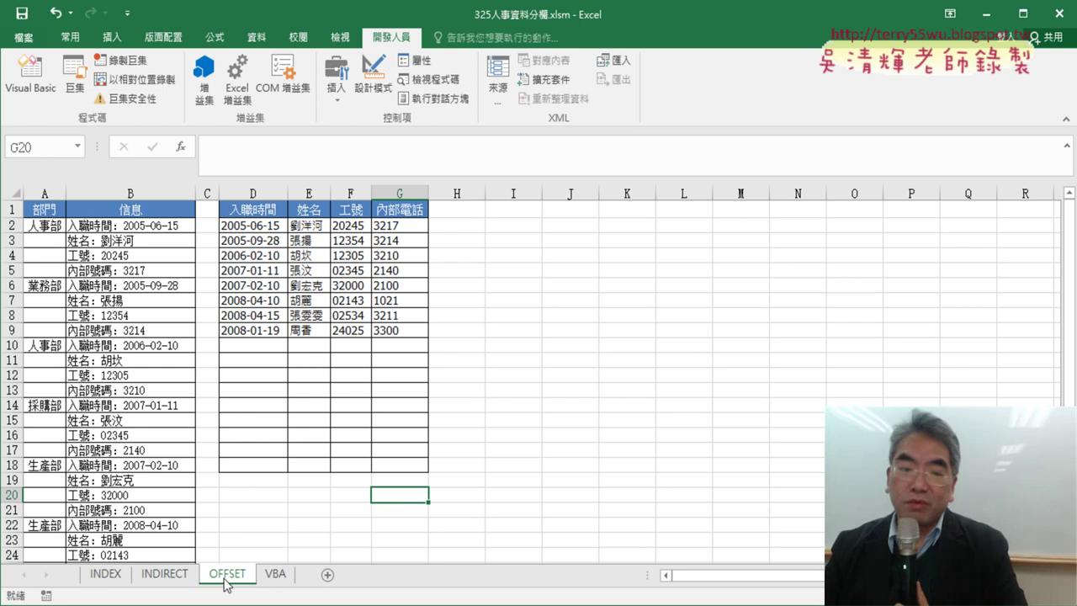
click(526, 229)
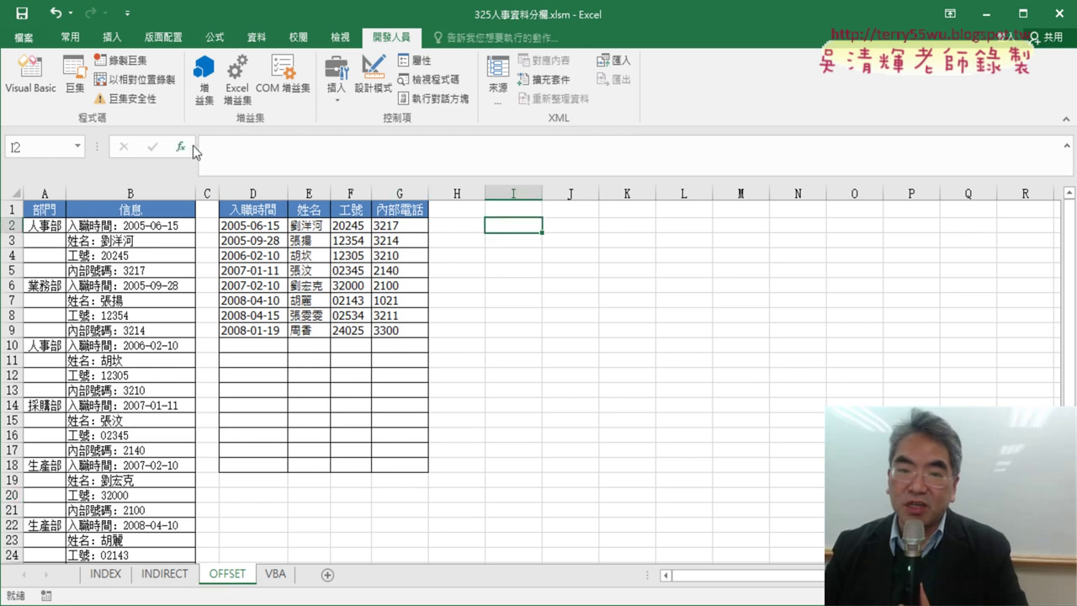
click(180, 146)
- Insert OFFSET from the Lookup & Reference (檢視與參照) category into cell I2
click(760, 182)
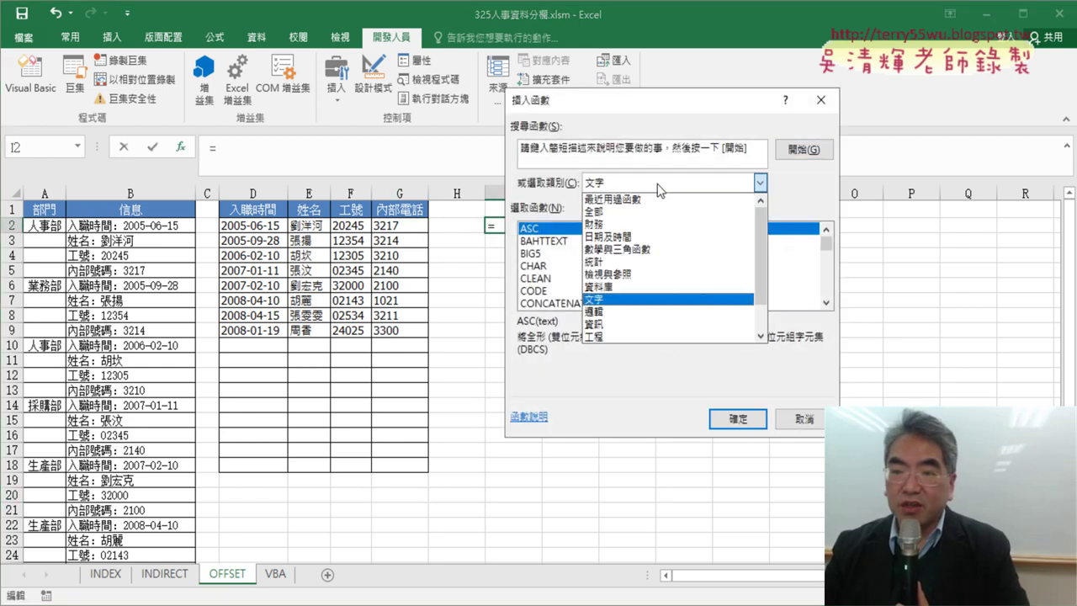
click(672, 275)
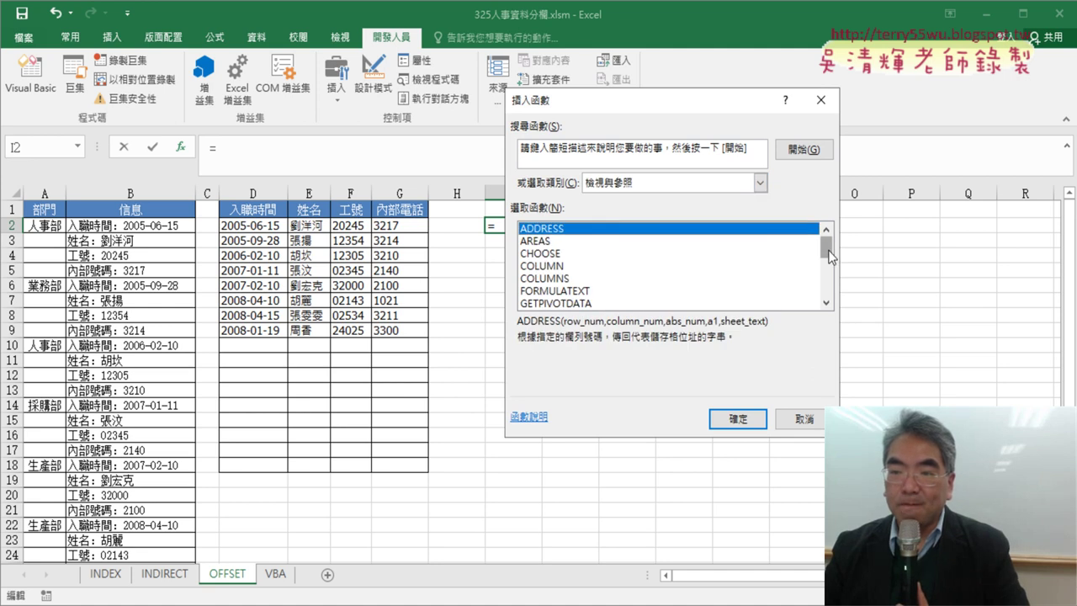
drag(825, 256, 825, 295)
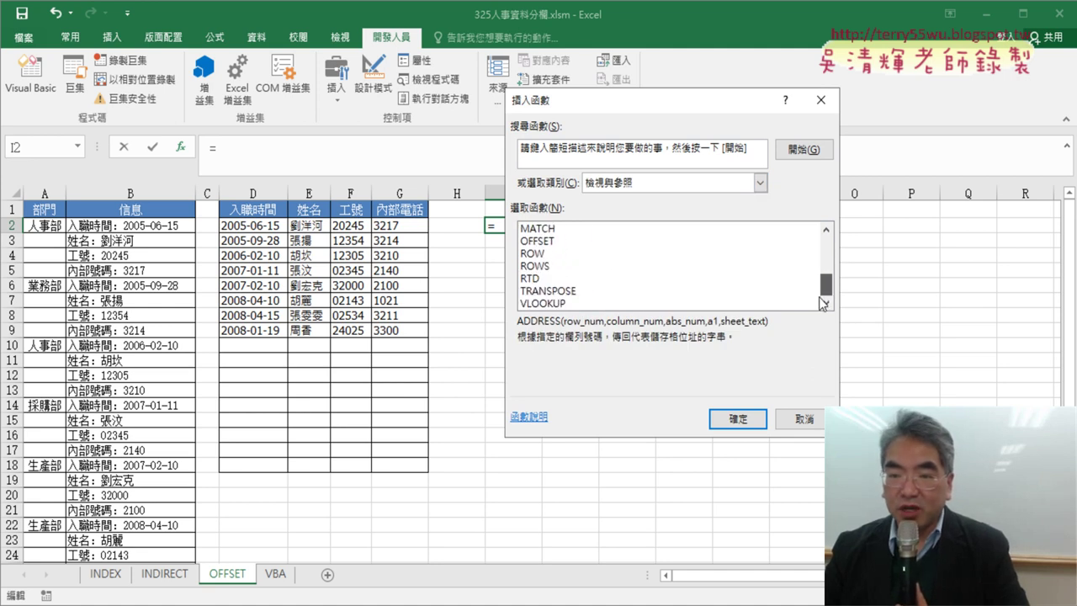
click(553, 242)
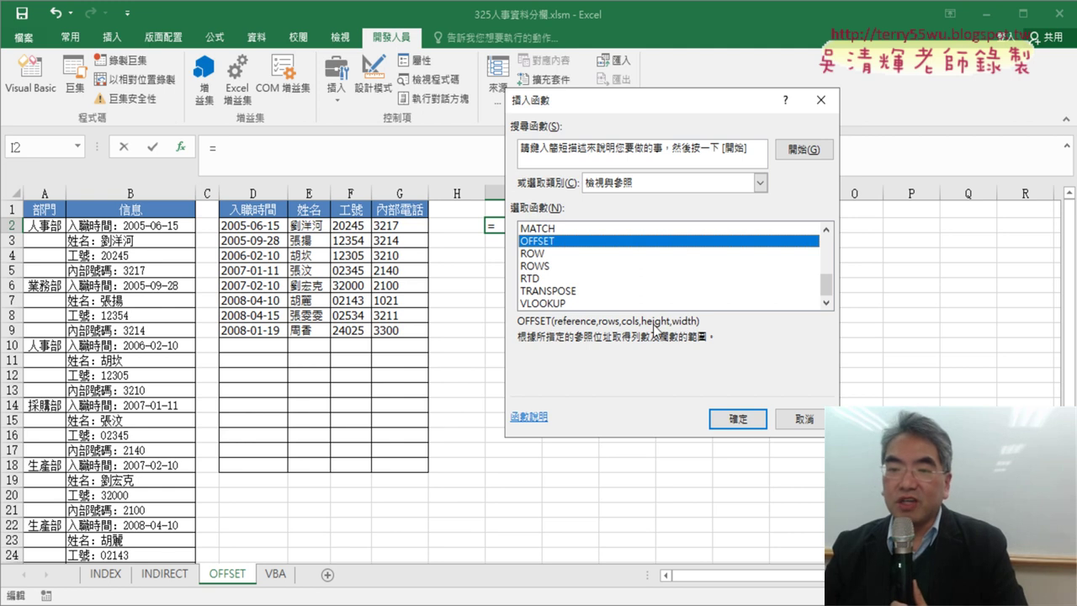
click(734, 421)
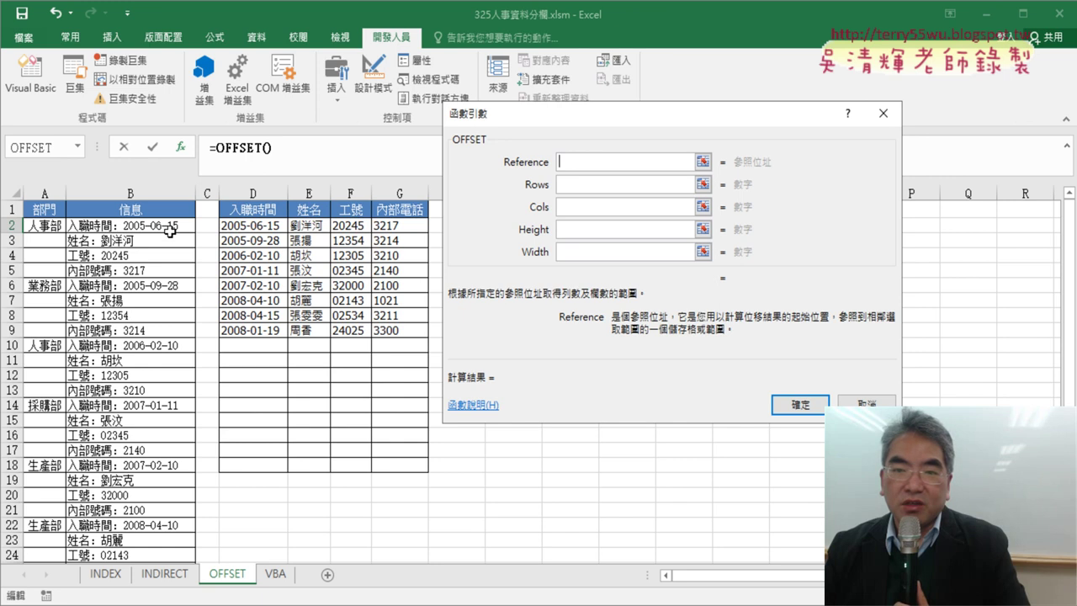
- Enter =OFFSET(B2,0,0) in I2 and autofit column I to show 入職時間：2005-06-15
click(147, 226)
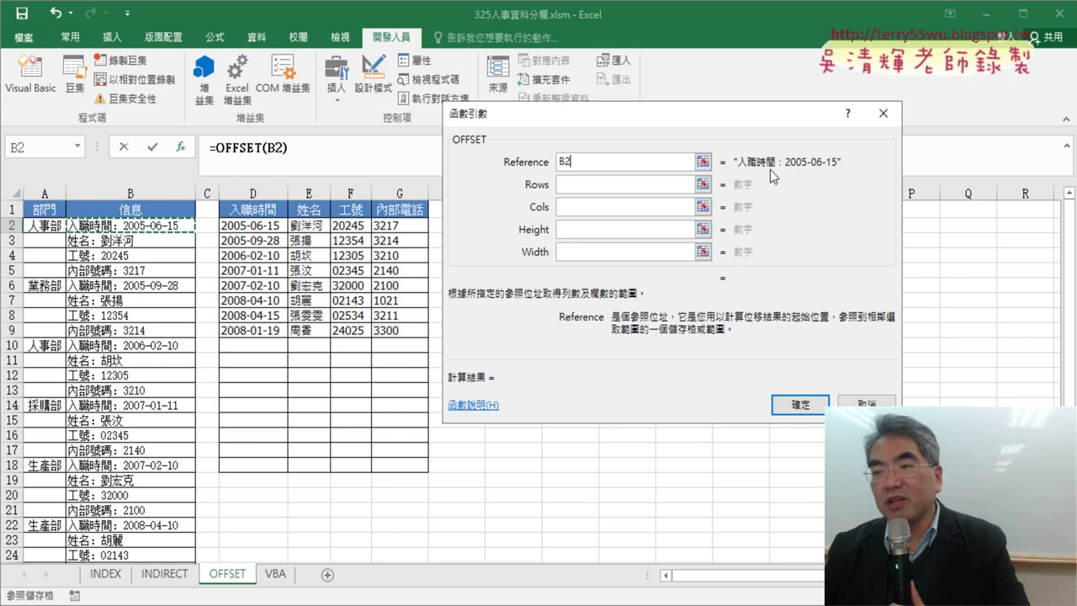
click(571, 185)
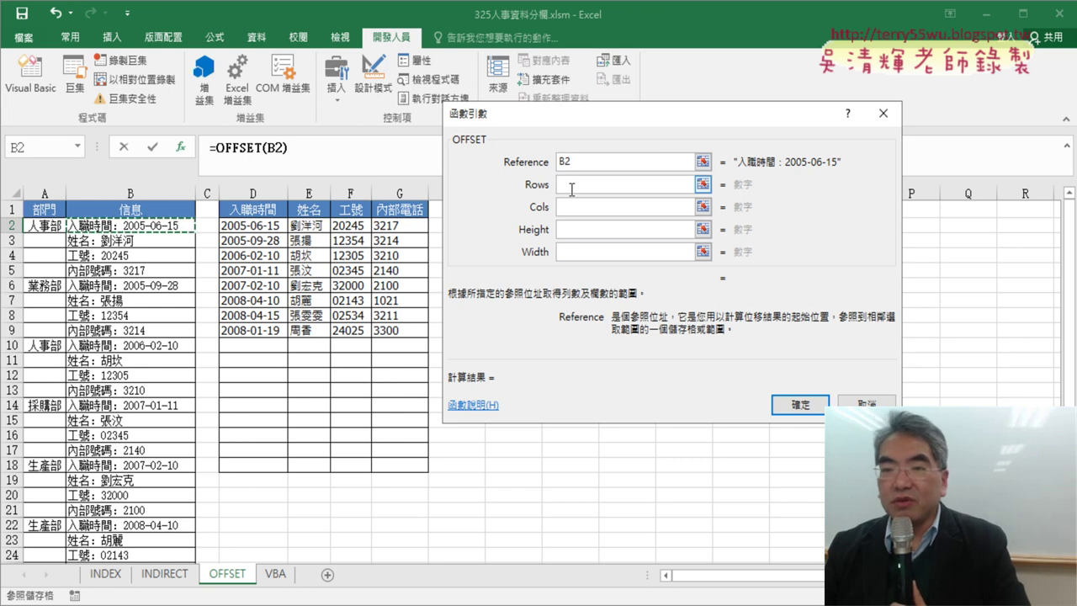
drag(720, 114, 873, 105)
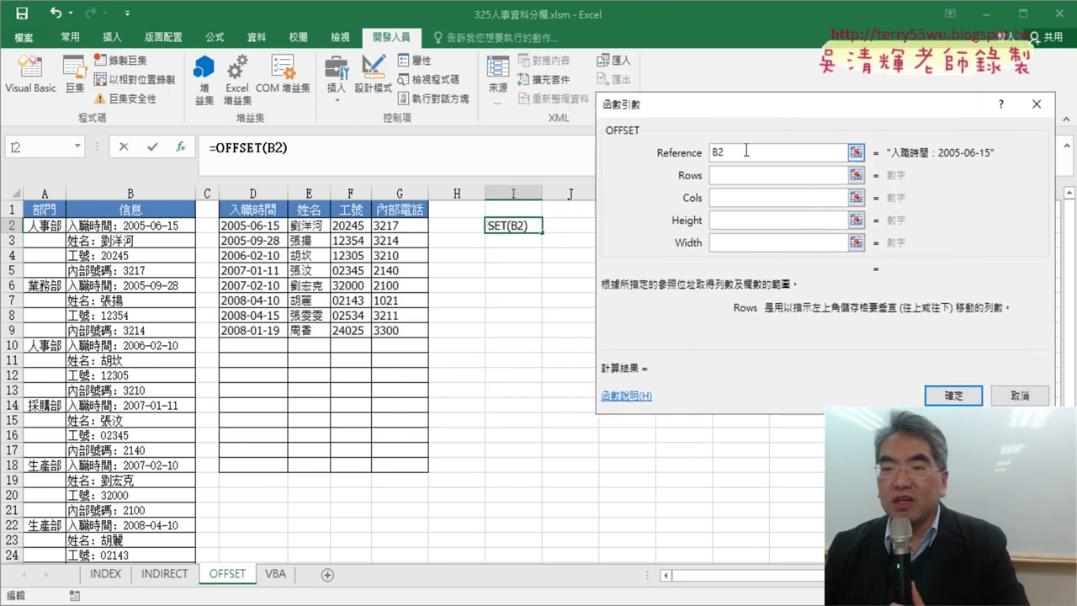
click(719, 177)
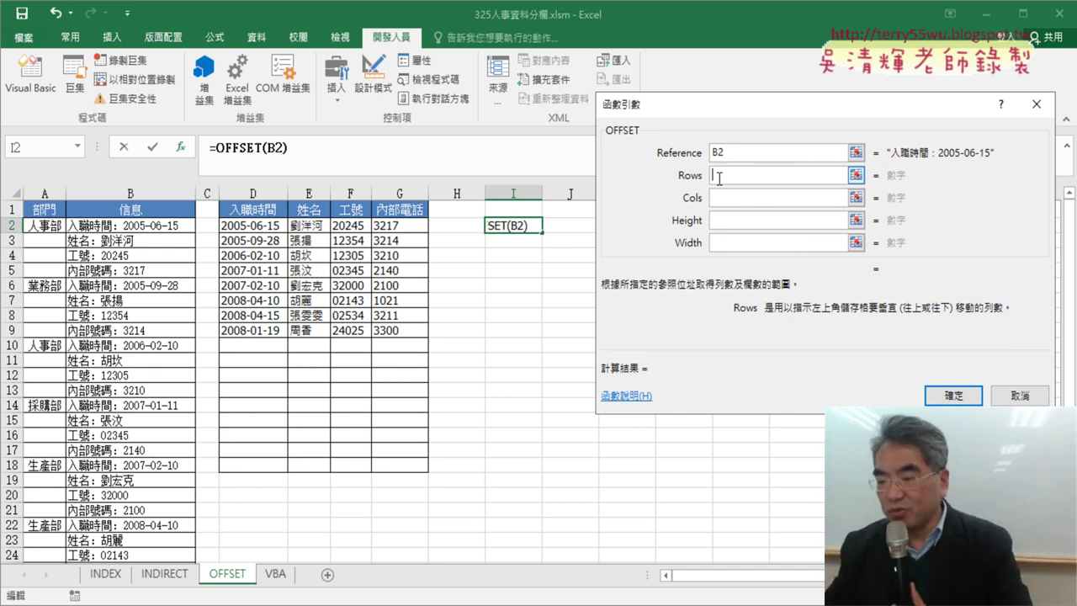
text(0)
key(Tab)
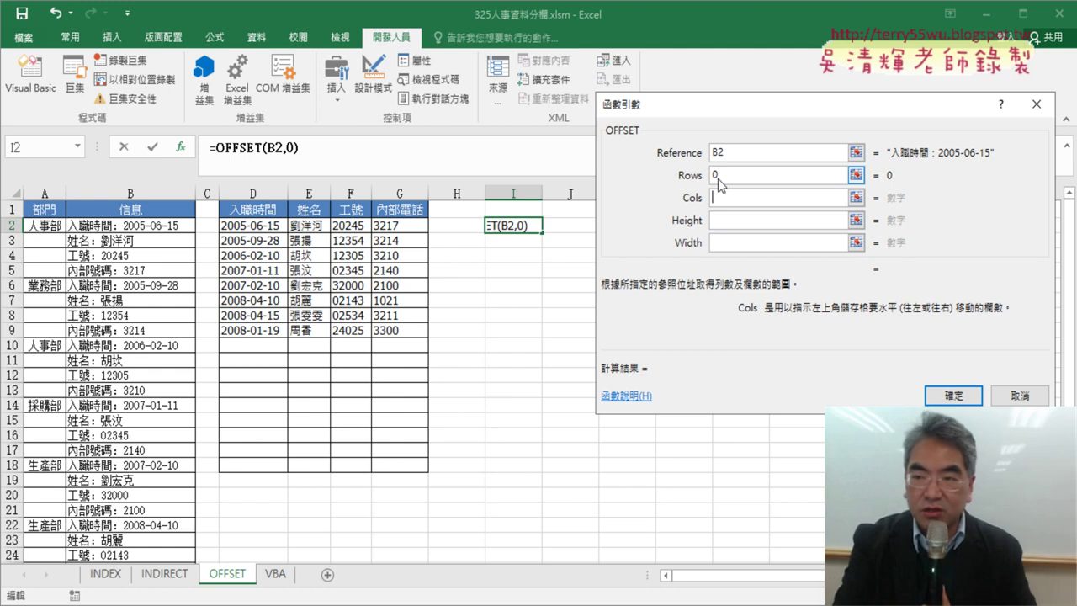
text(0)
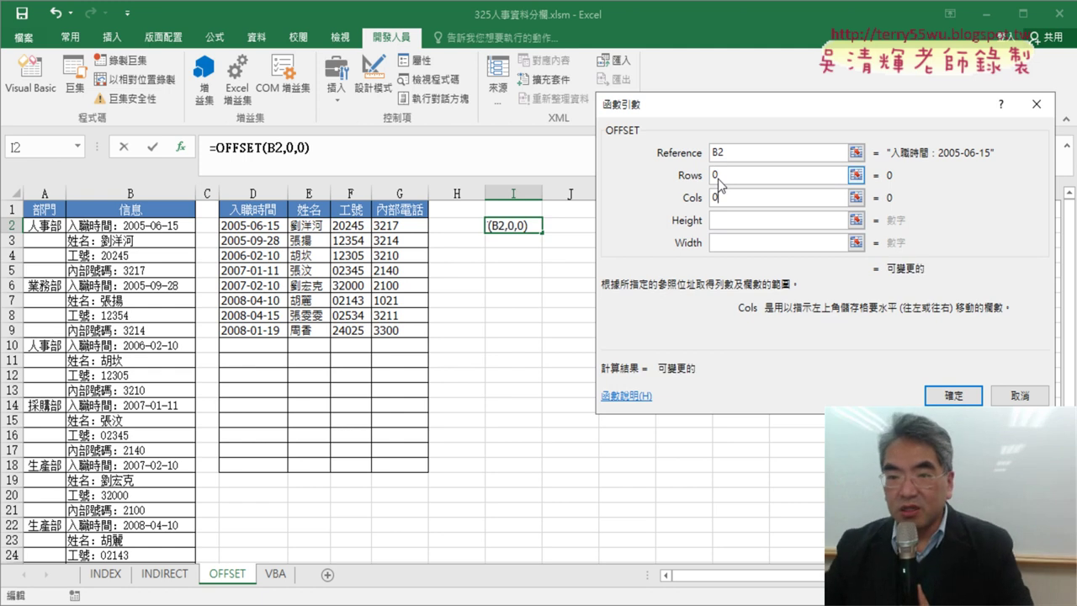
click(961, 395)
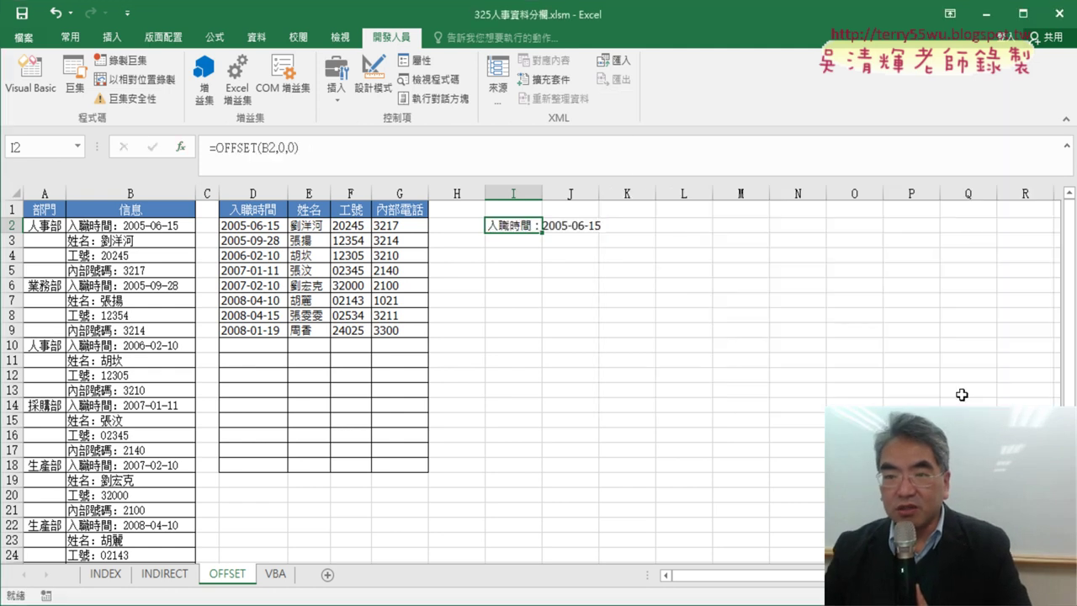
double_click(544, 196)
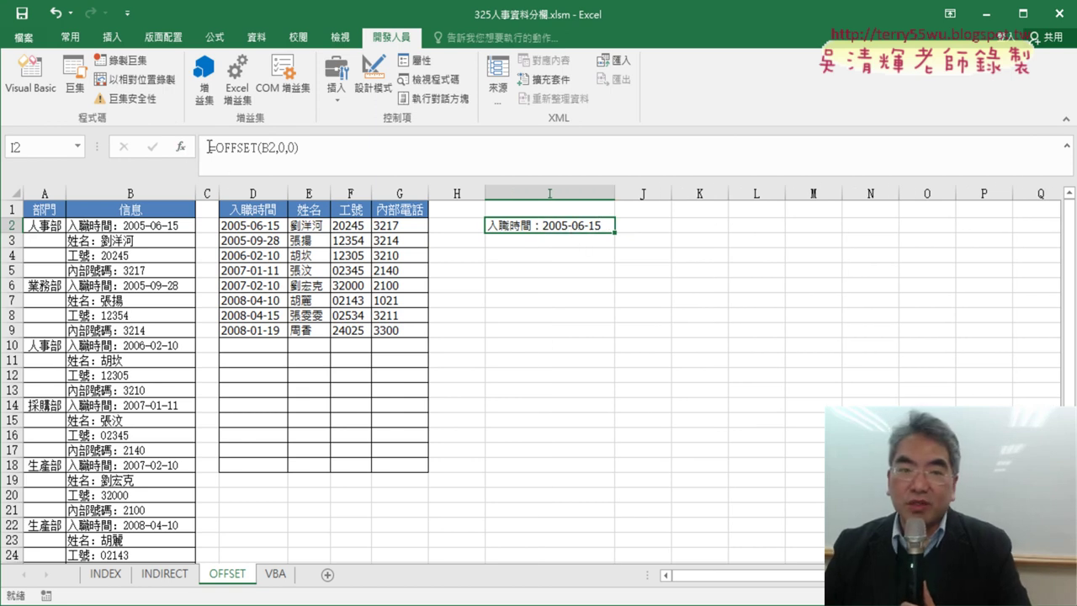
click(225, 147)
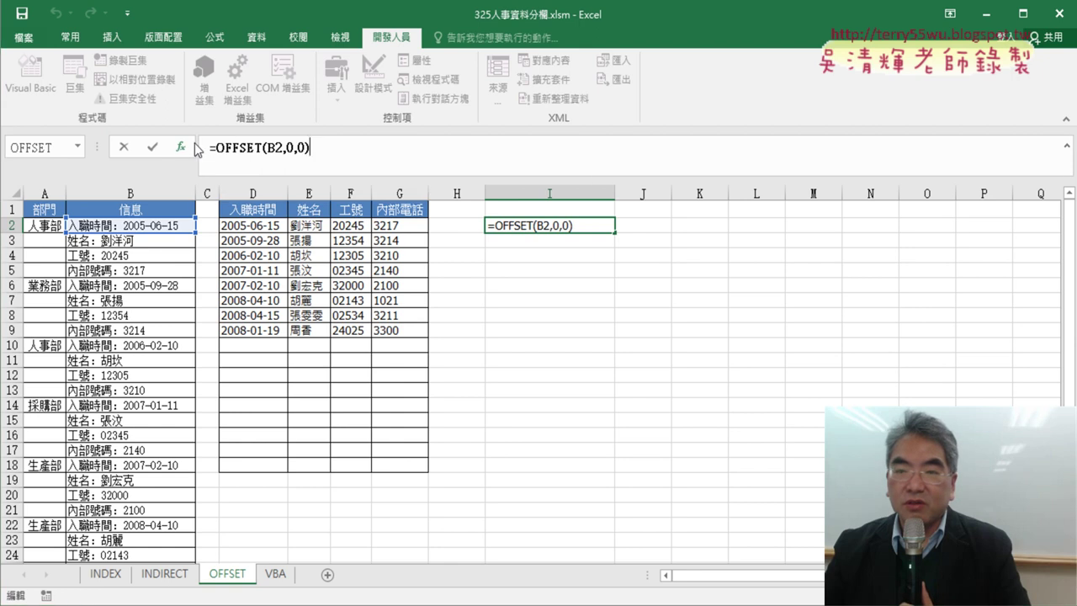
- Change I2's formula to =OFFSET(B1,1,0) with Reference B1, Rows 1, Cols 0
click(180, 146)
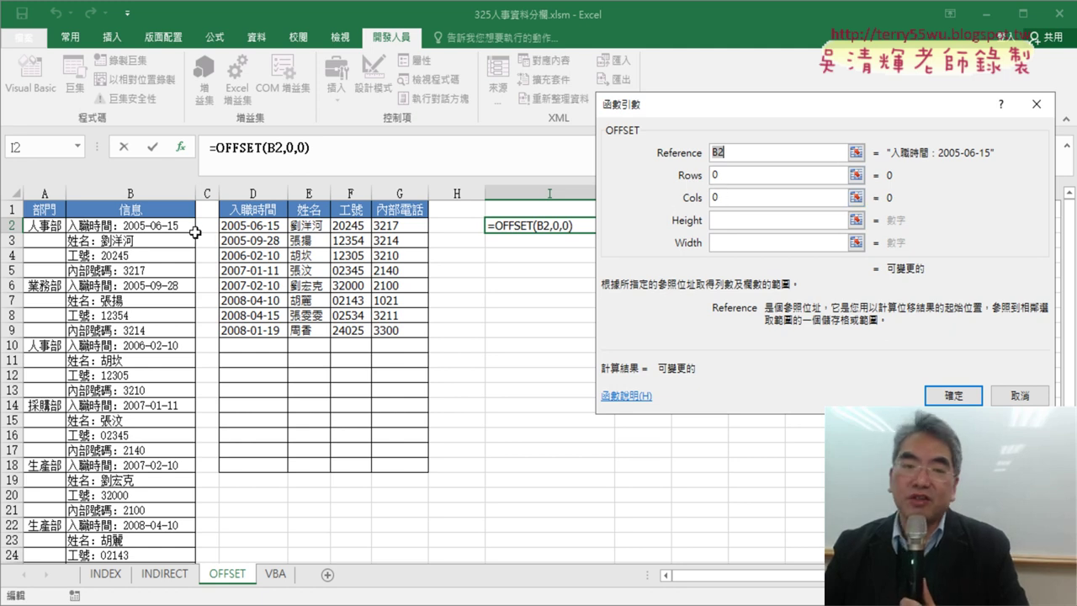
click(135, 209)
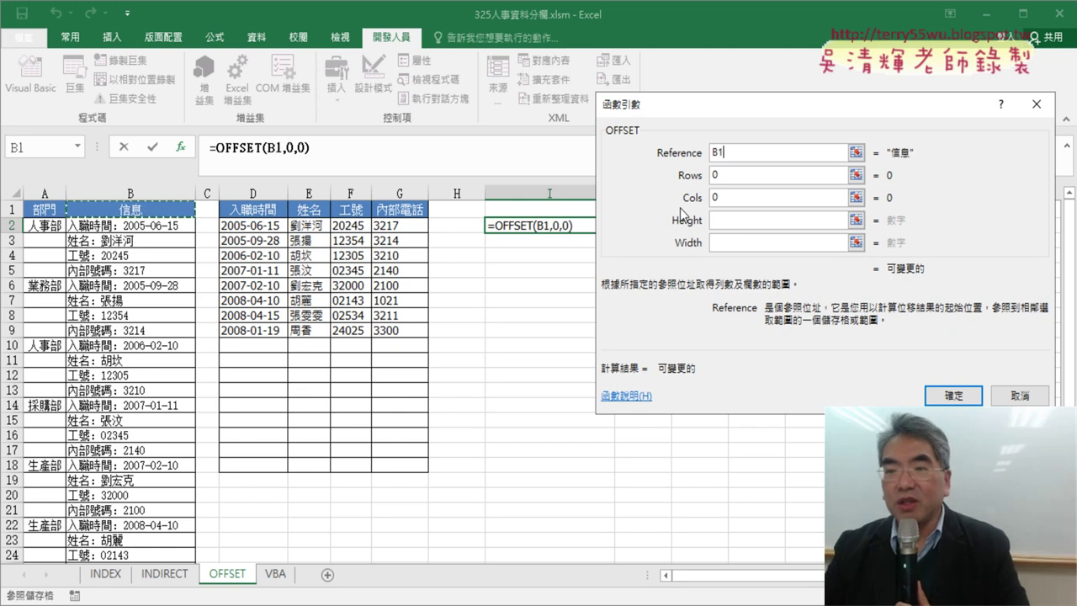
click(808, 177)
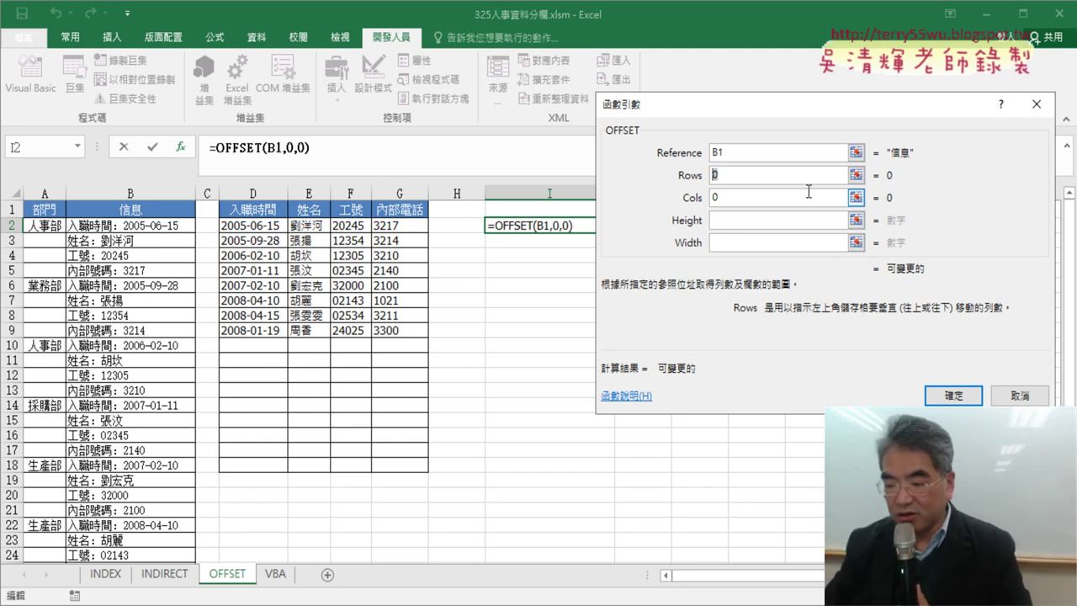
text(1)
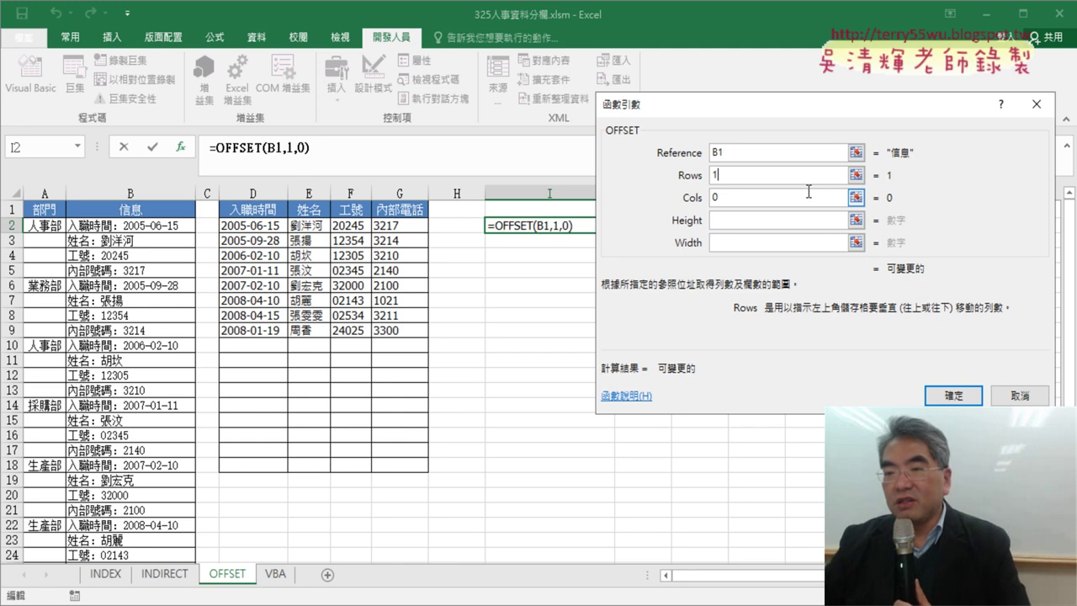
click(753, 202)
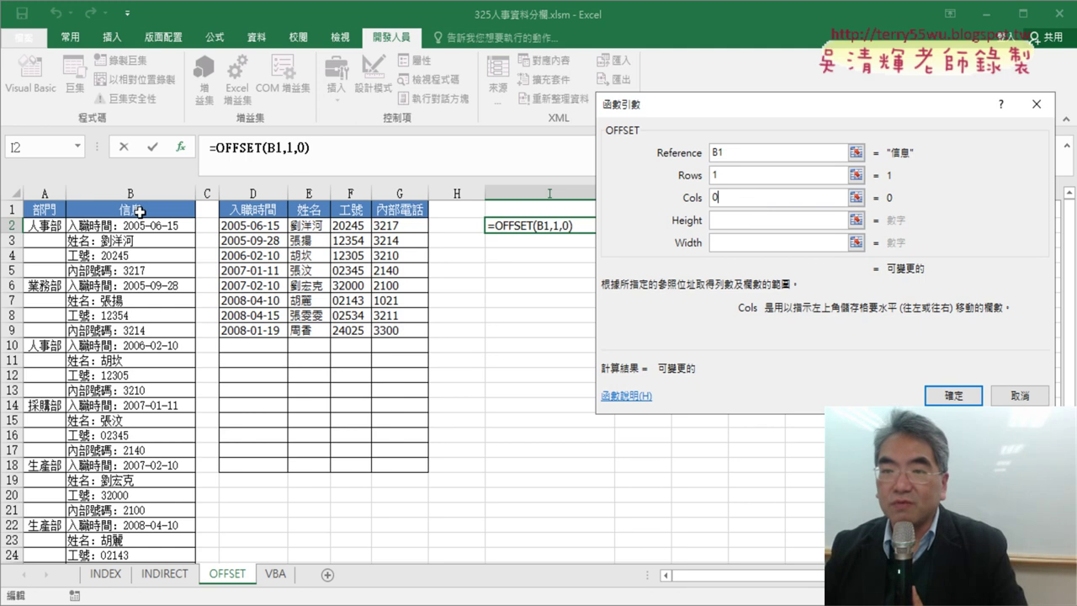
double_click(716, 152)
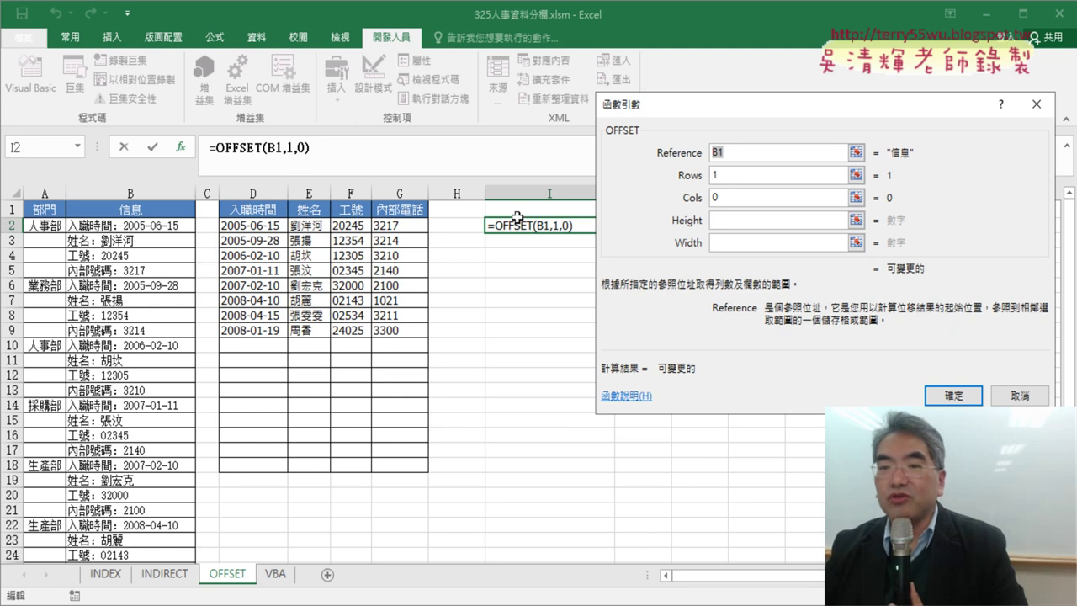
click(952, 395)
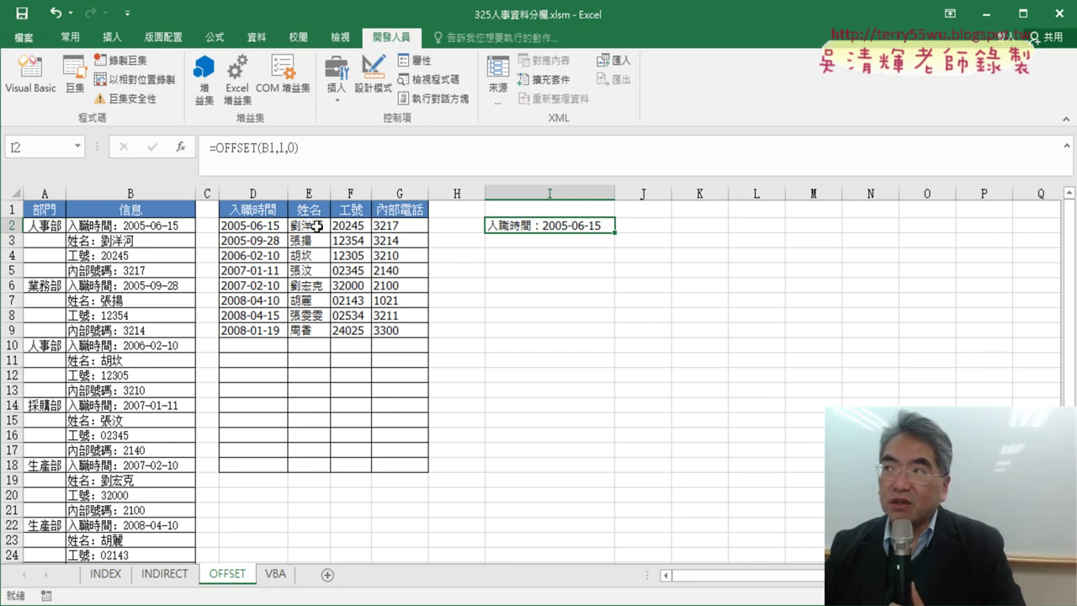
- Copy I2's OFFSET formula text and paste it into J2
click(655, 224)
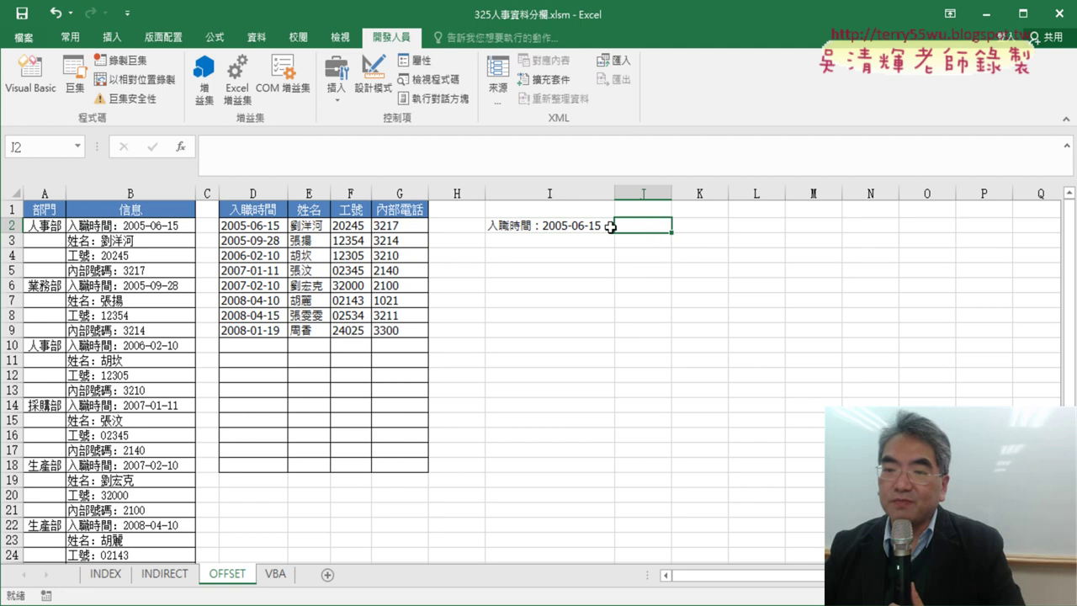
click(570, 227)
drag(375, 160, 211, 148)
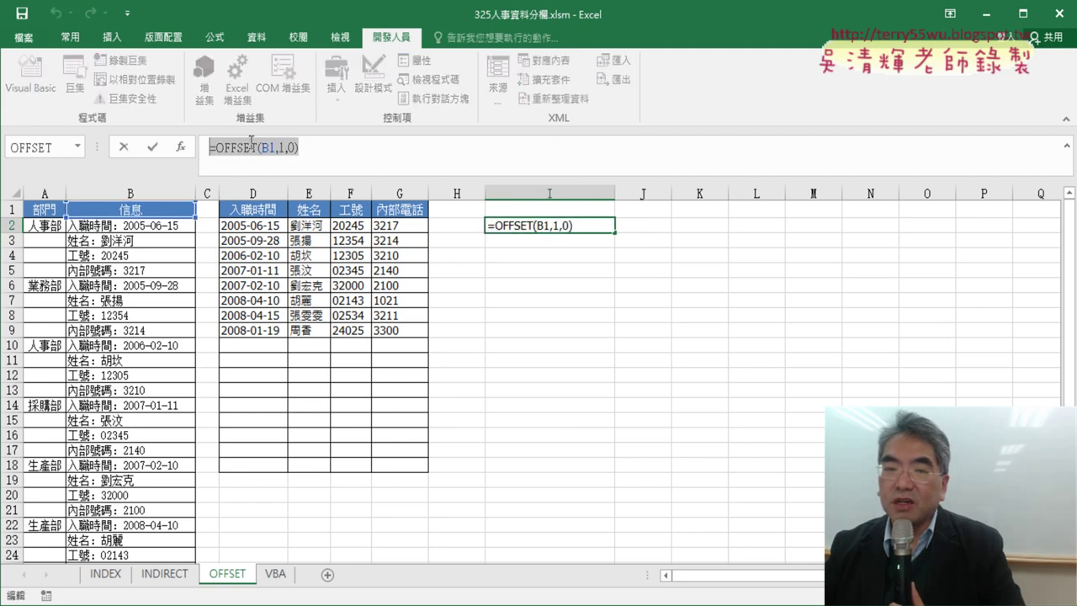
right_click(212, 143)
click(278, 180)
click(124, 148)
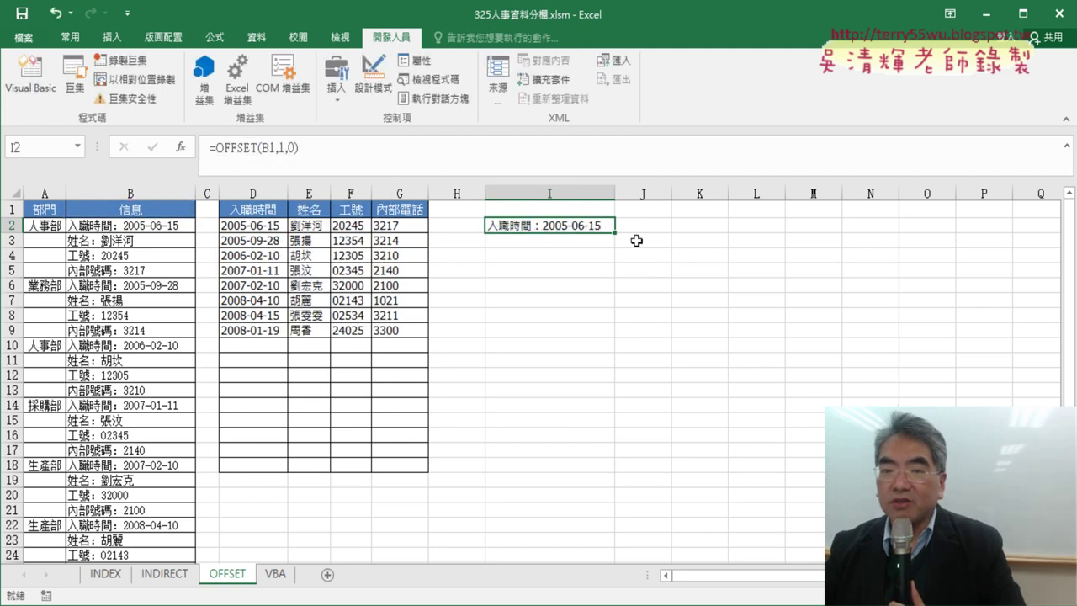
click(642, 225)
key(ctrl+v)
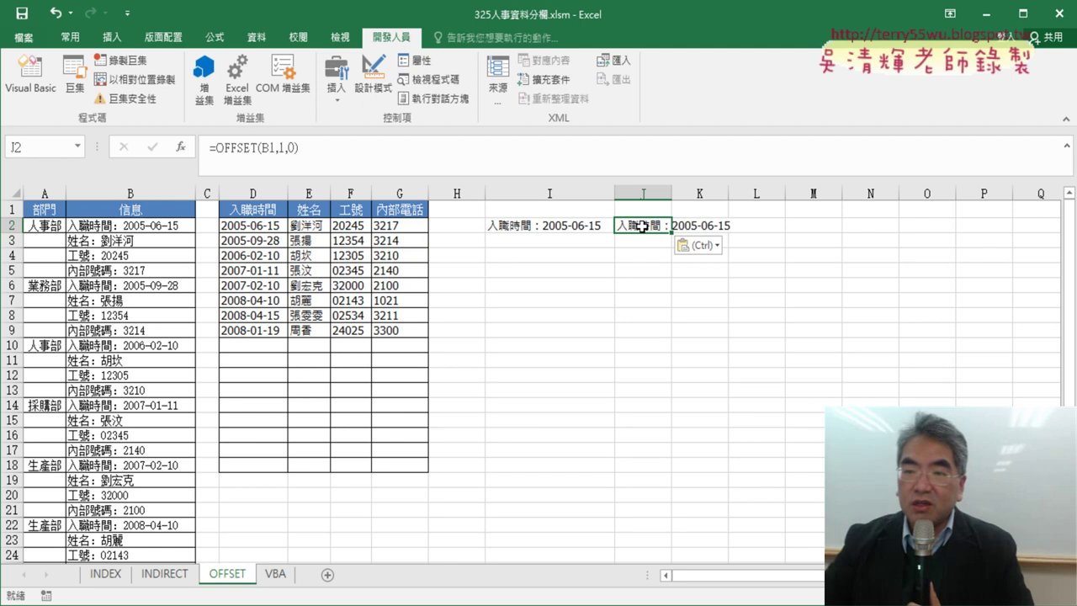
- Set J2's OFFSET Rows to 2, giving =OFFSET(B1,2,0), and widen column J
click(312, 145)
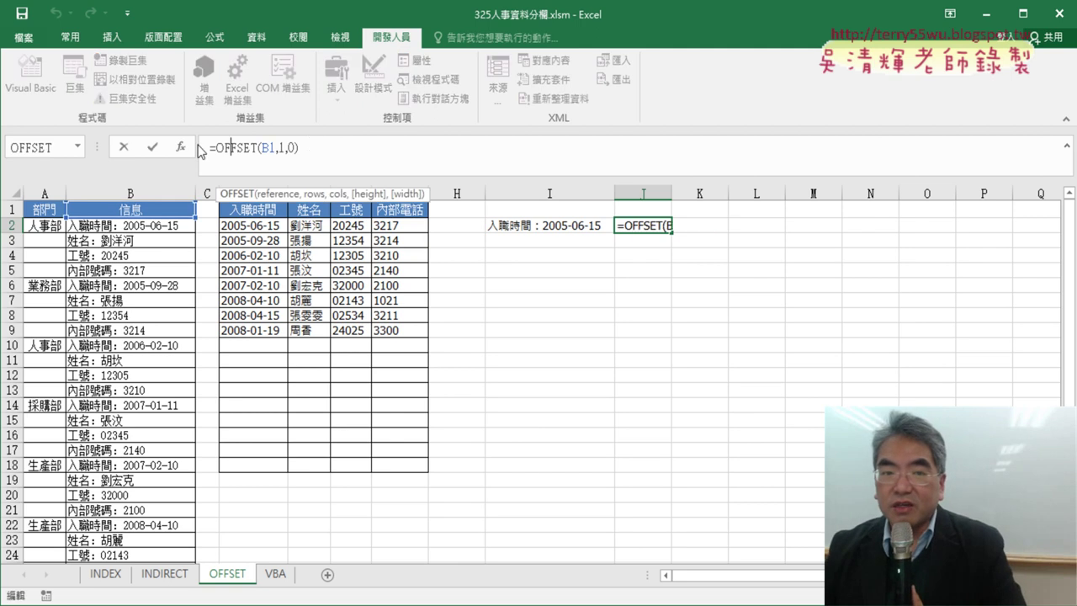
click(180, 147)
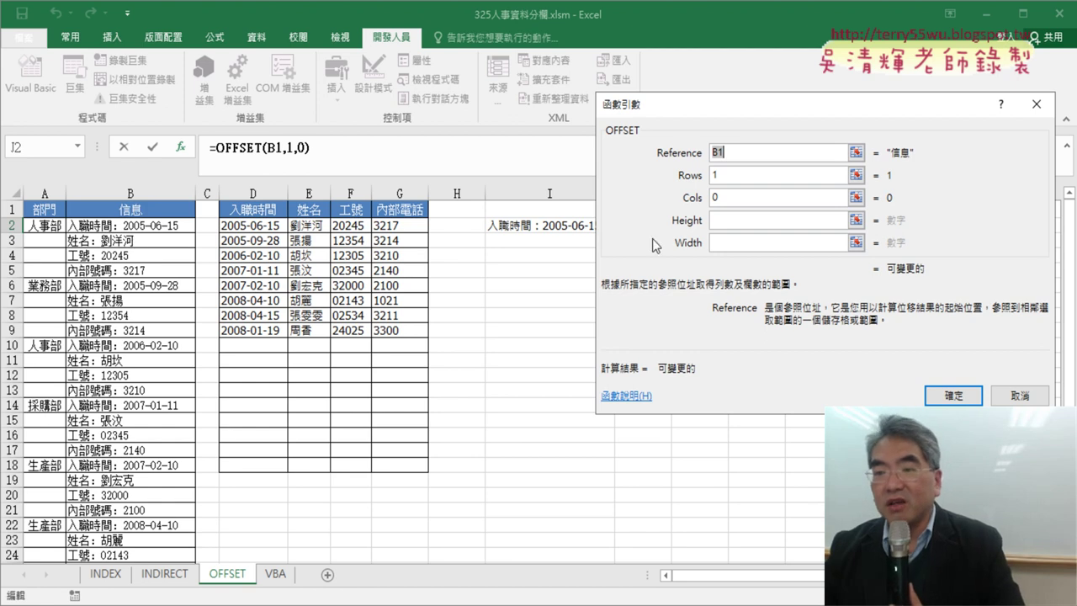
key(Tab)
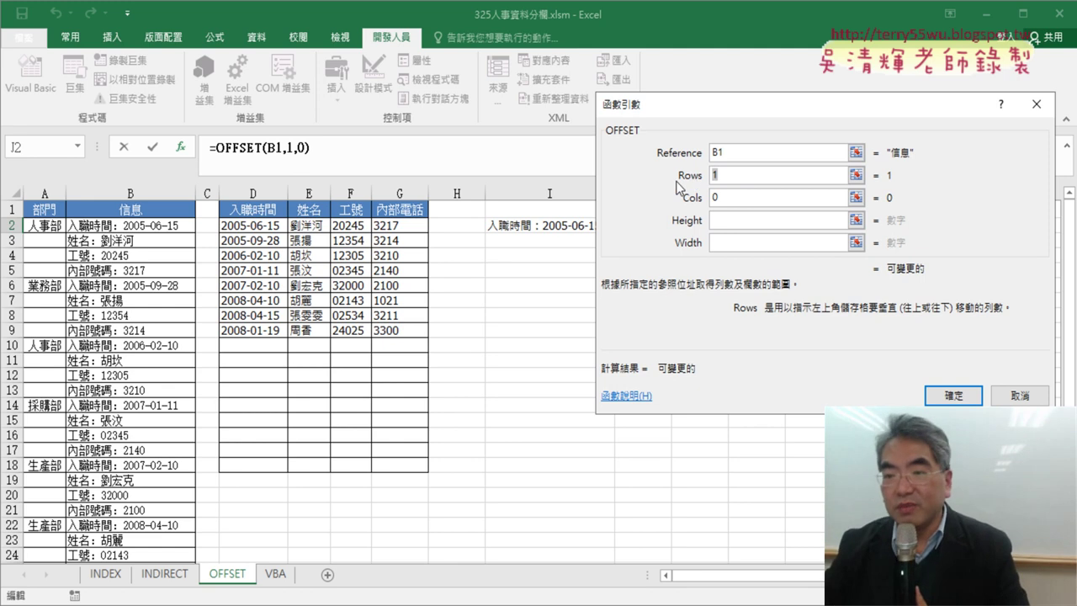
text(2)
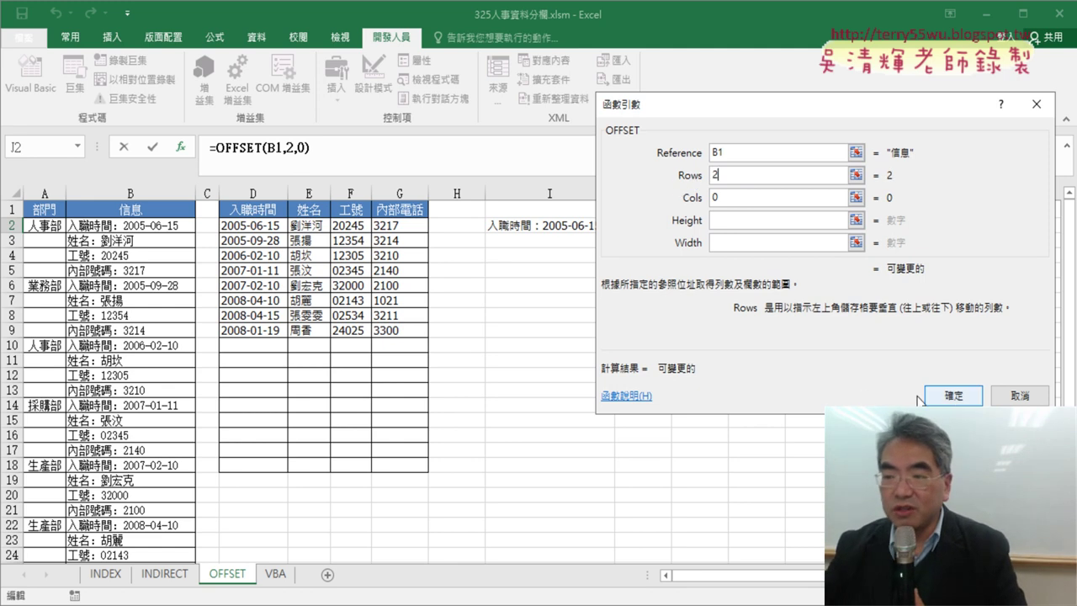
click(950, 396)
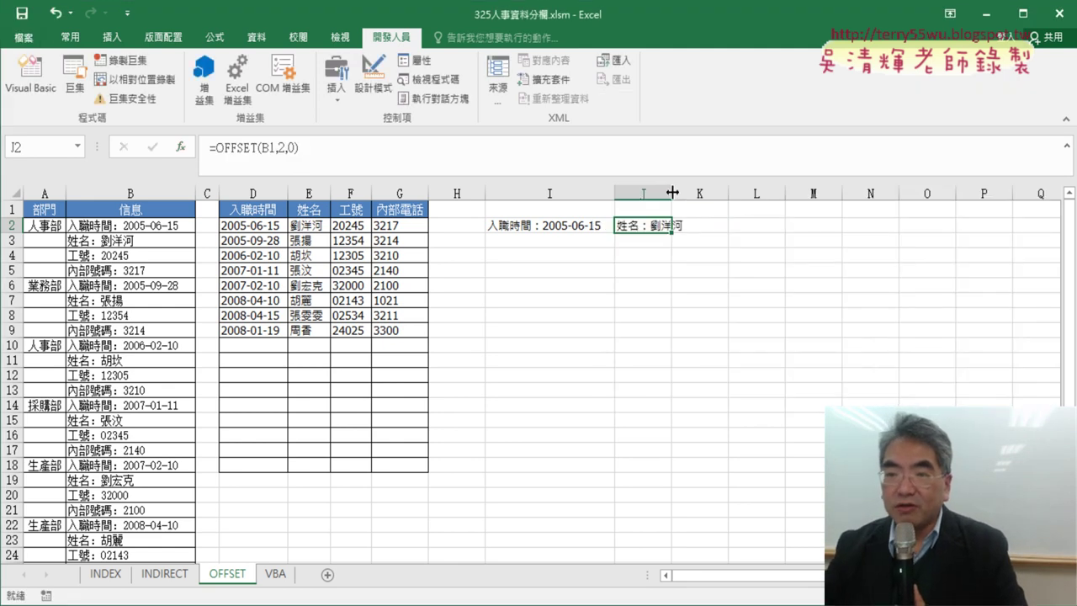
drag(672, 193, 696, 192)
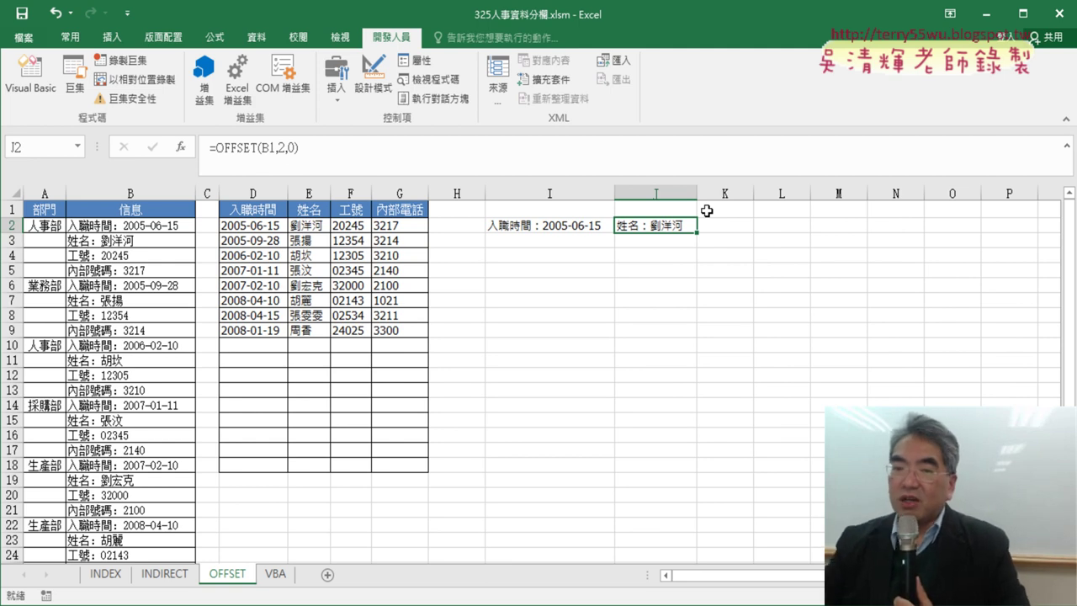
click(593, 227)
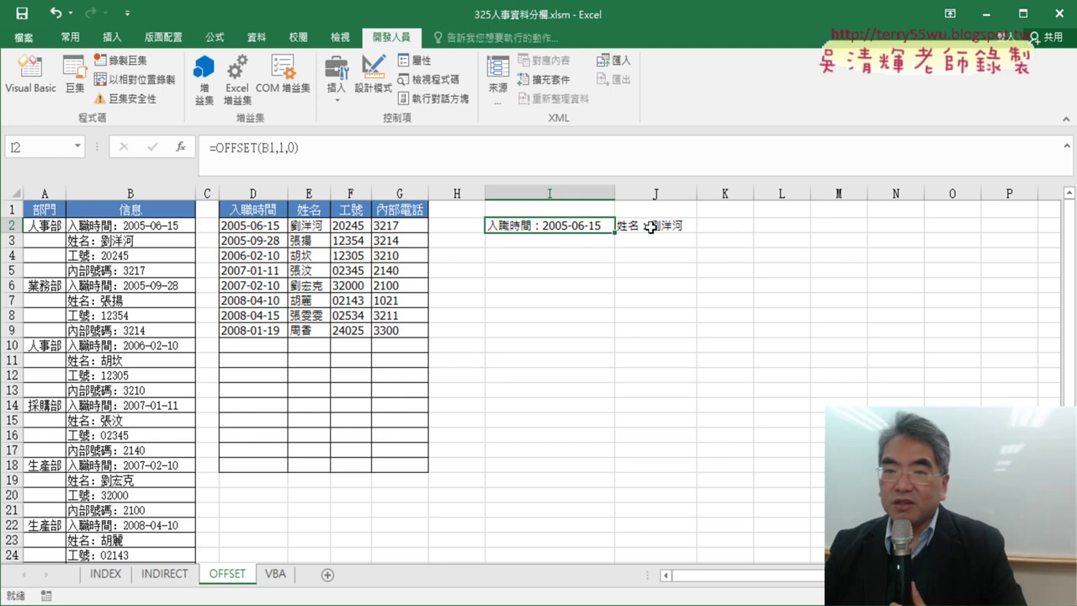
- Compare the I2 and J2 OFFSET formulas, then go to the INDEX sheet
click(650, 226)
click(743, 231)
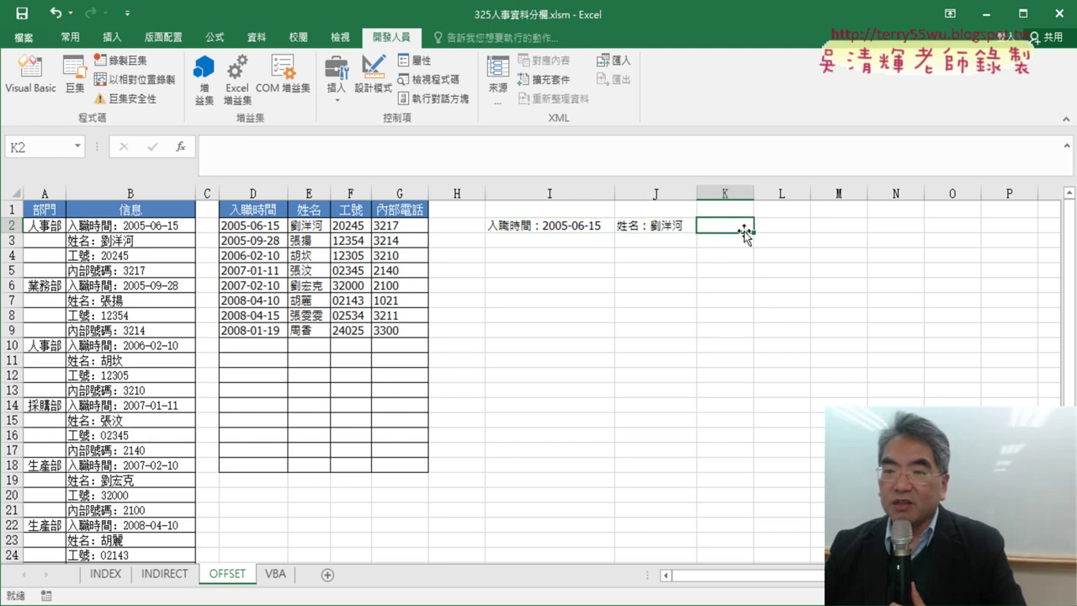
click(805, 222)
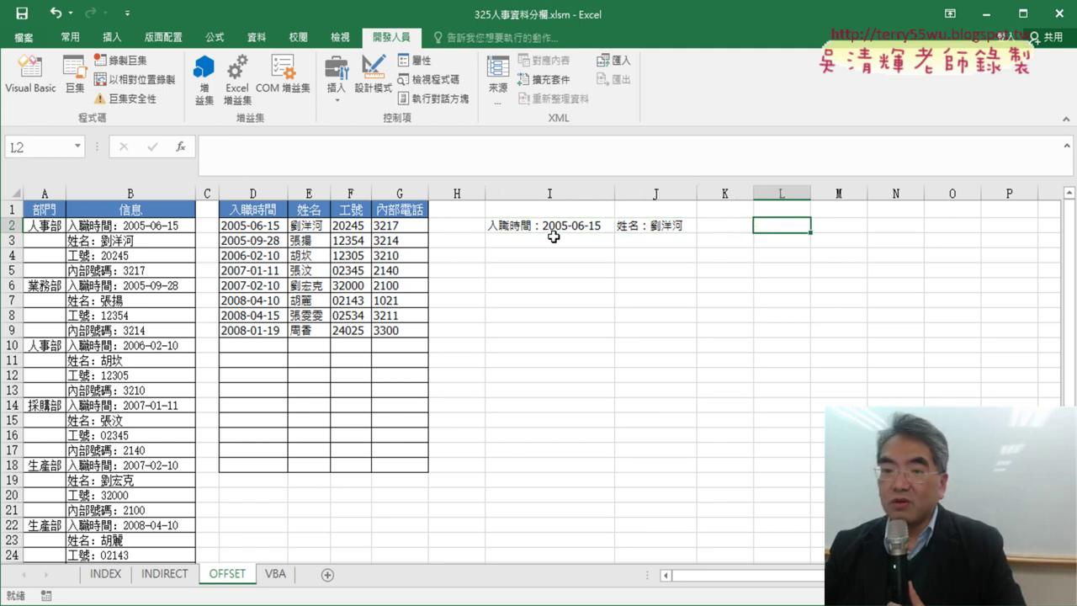
click(789, 242)
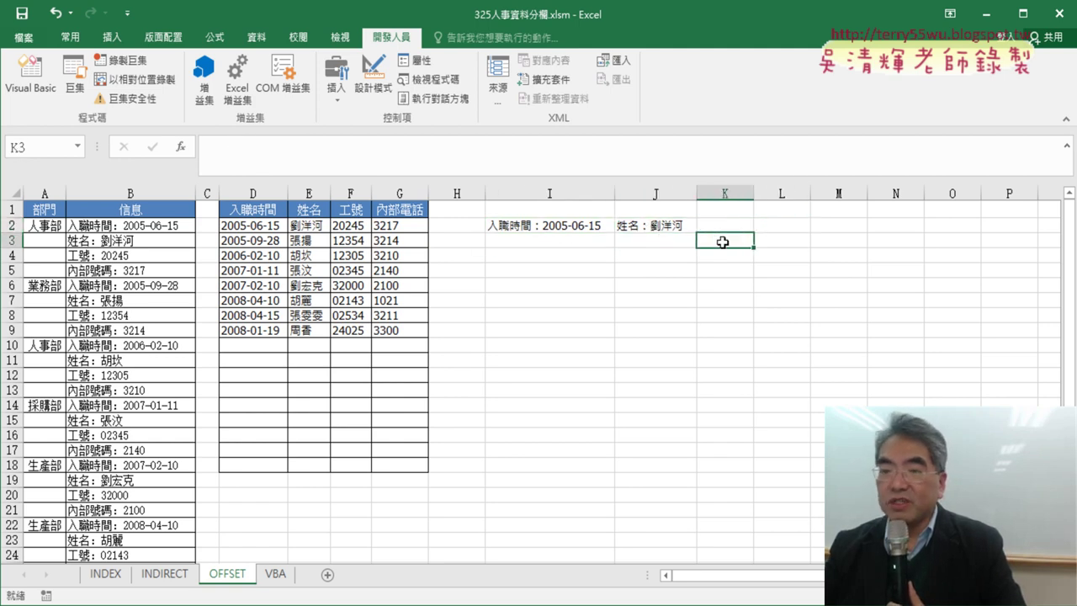
click(581, 258)
click(574, 226)
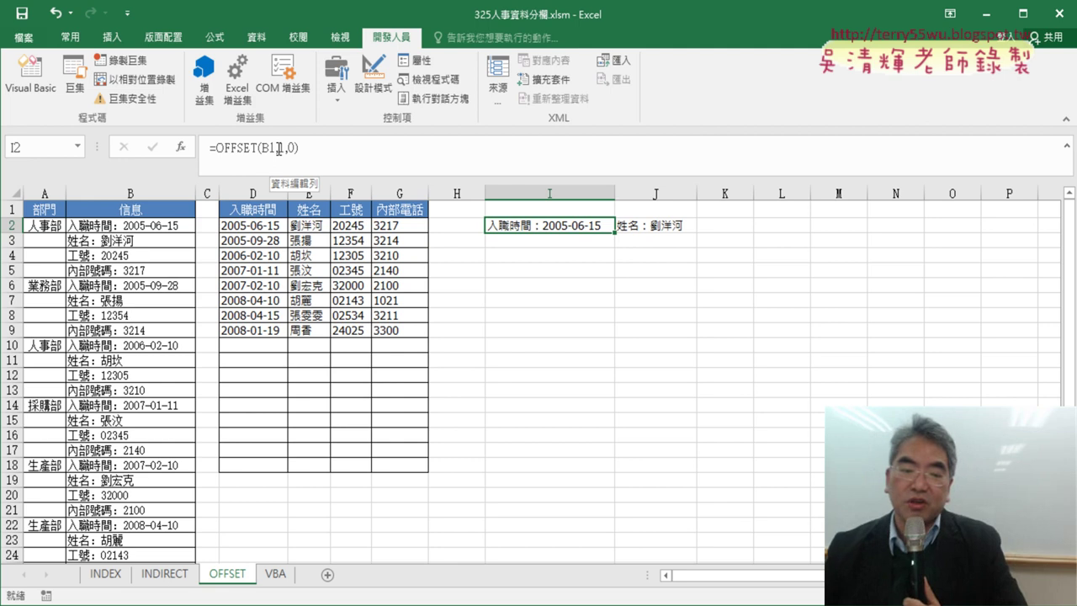
click(102, 575)
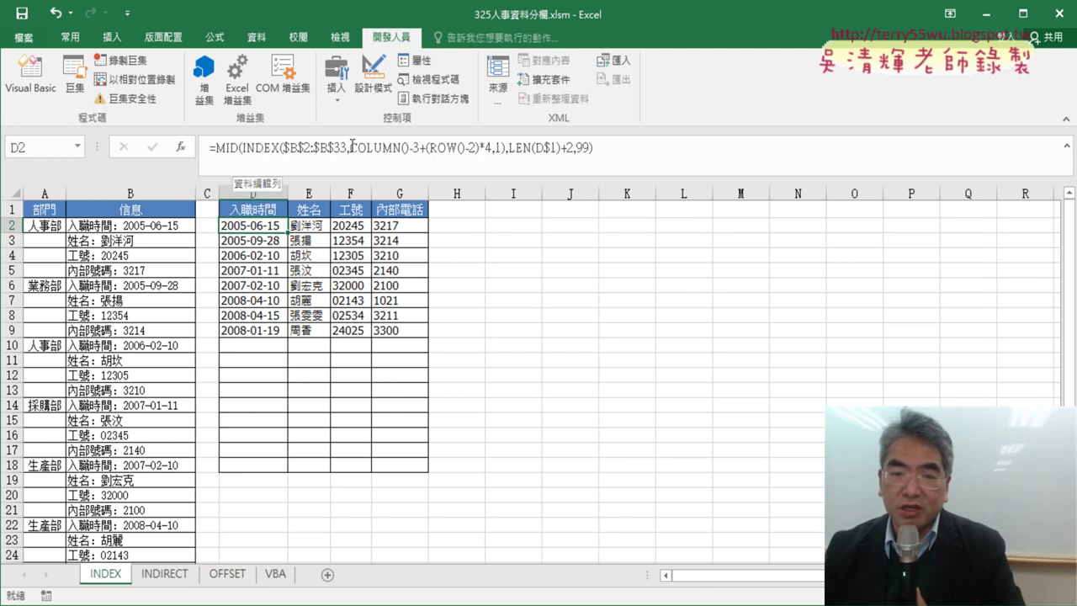
- Highlight COLUMN()-3+(ROW()-2)*4 in D2's MID/INDEX formula to study the row position
drag(350, 147, 475, 147)
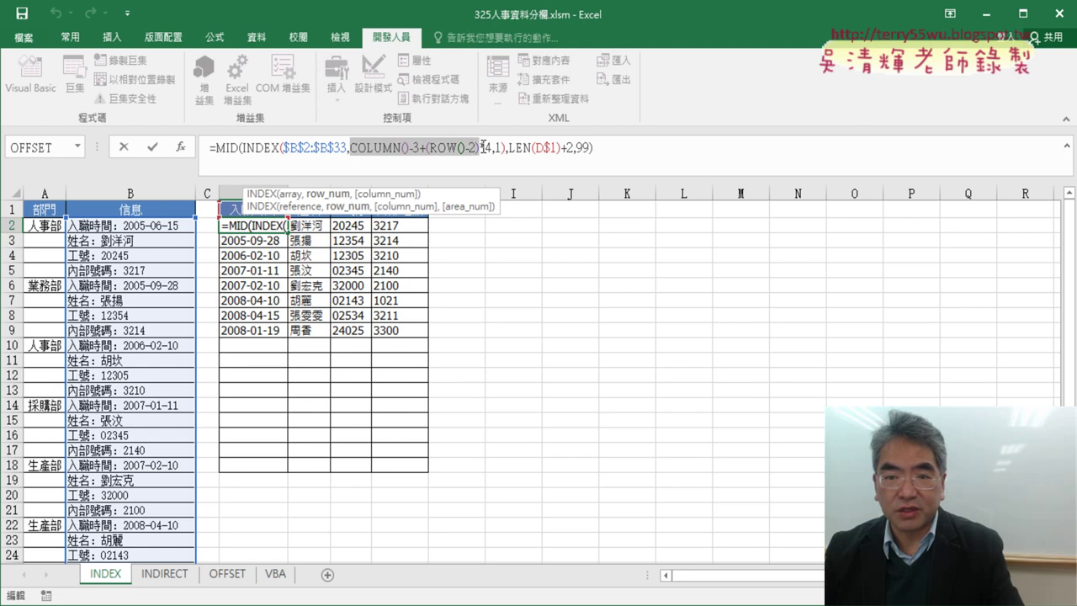
drag(506, 147, 507, 148)
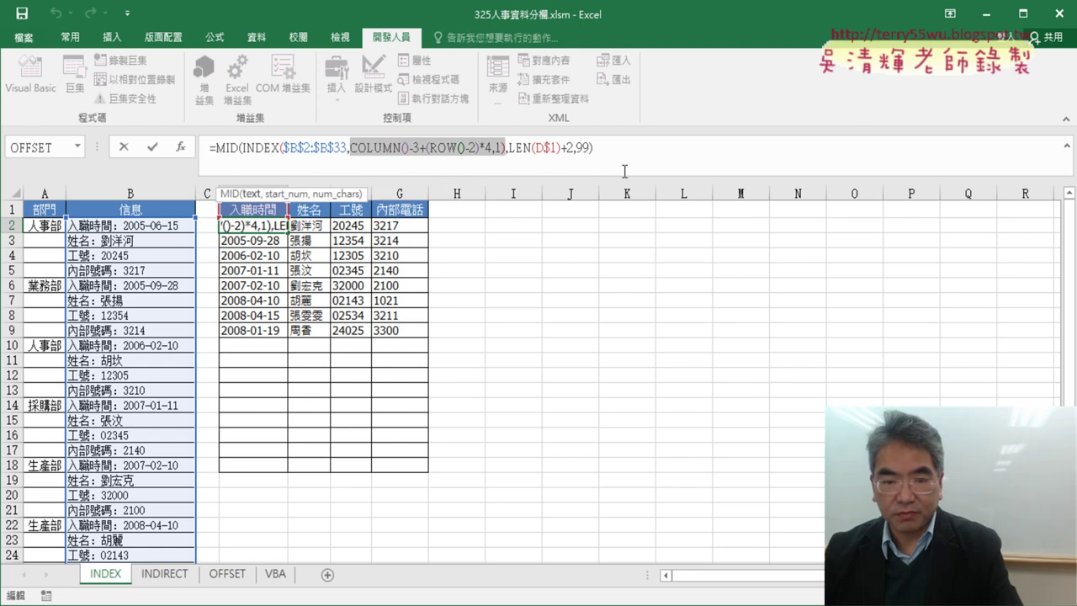
click(122, 148)
- On the OFFSET sheet, clear the I2:J2 trial formulas and the D2:G9 data
click(225, 574)
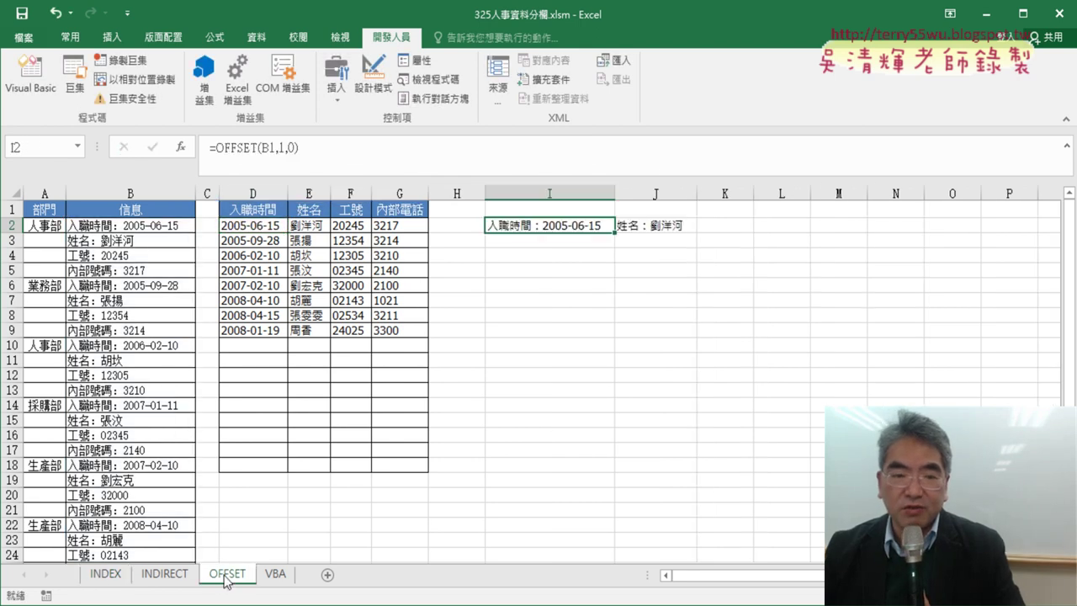
drag(584, 229, 643, 220)
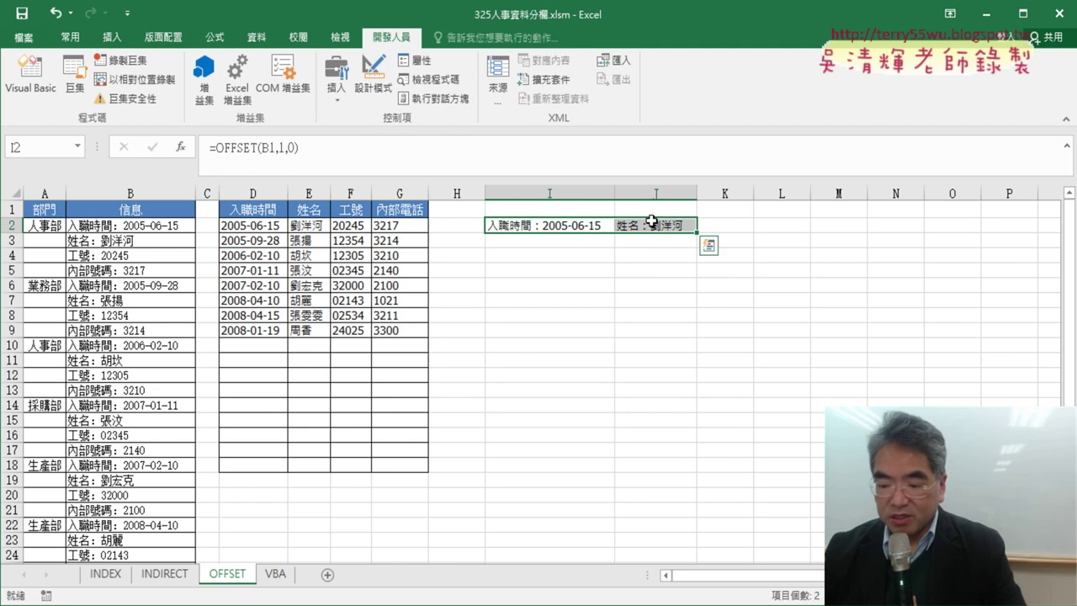
key(Delete)
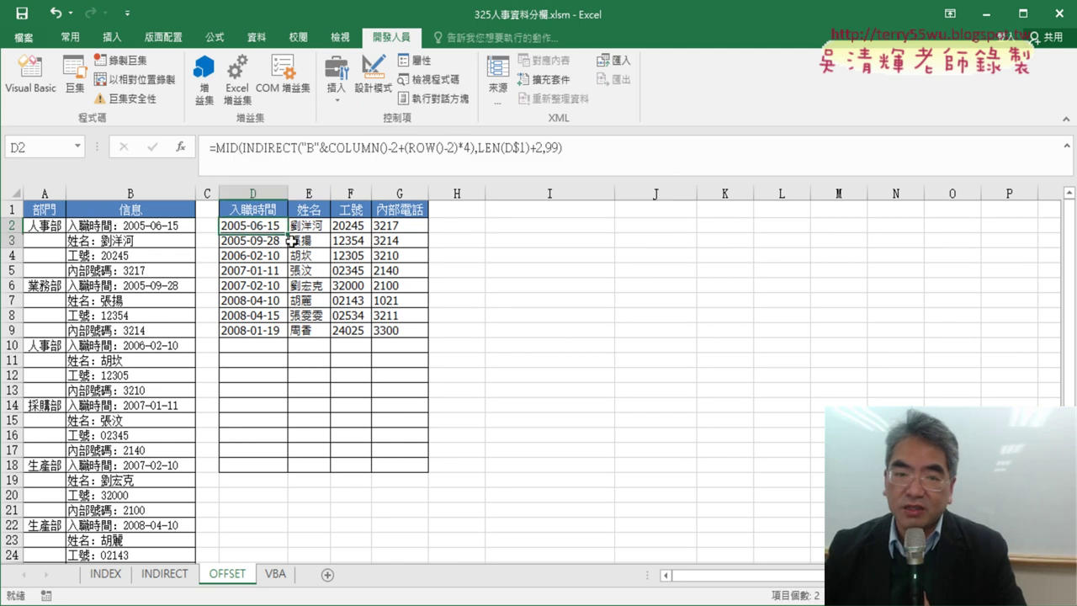
drag(250, 225, 396, 328)
key(Delete)
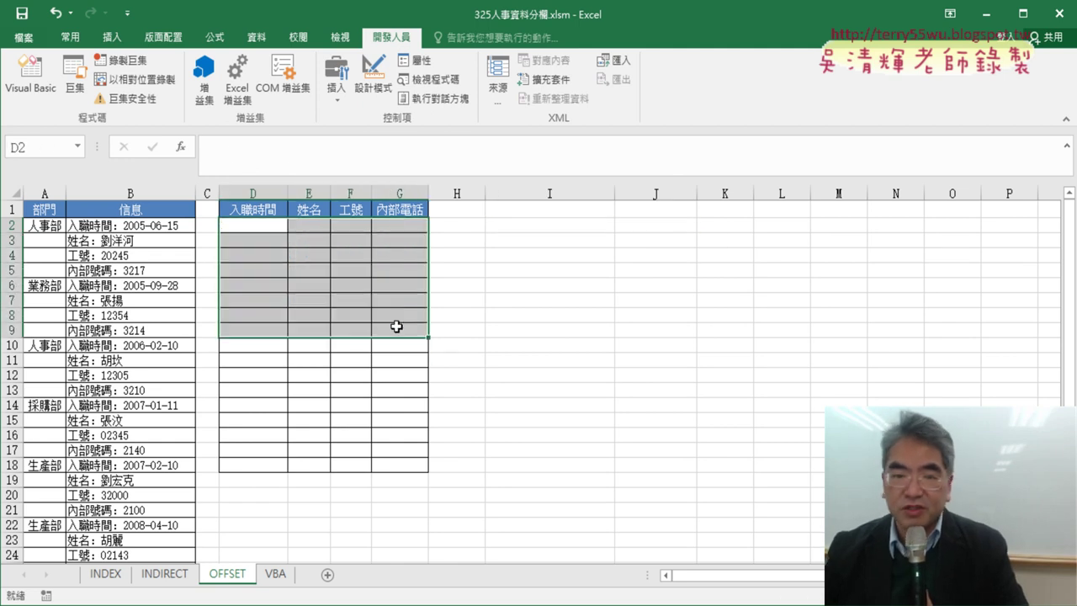
click(236, 228)
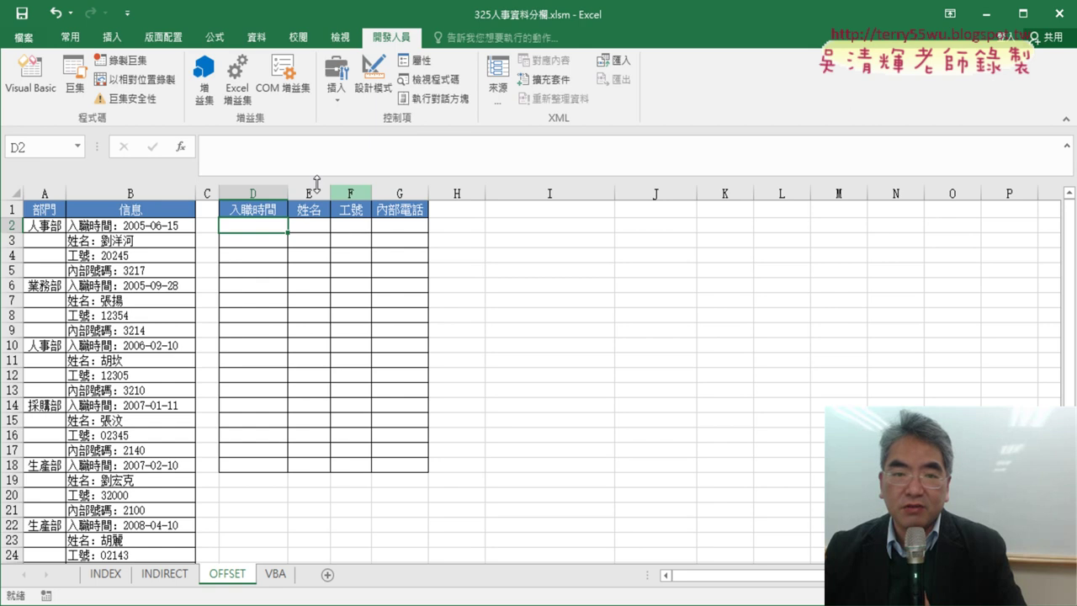
- Enter the pasted =COLUMN()-3+(ROW()-2) numbering formula in D2 and fill it over D2:G9
click(242, 146)
right_click(244, 147)
click(278, 217)
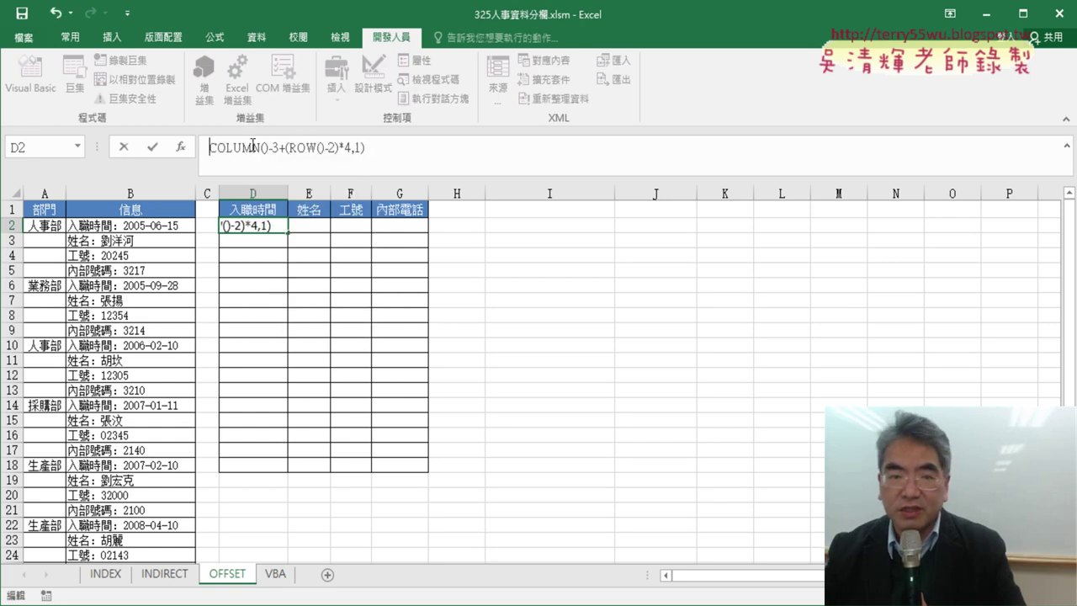
text(=)
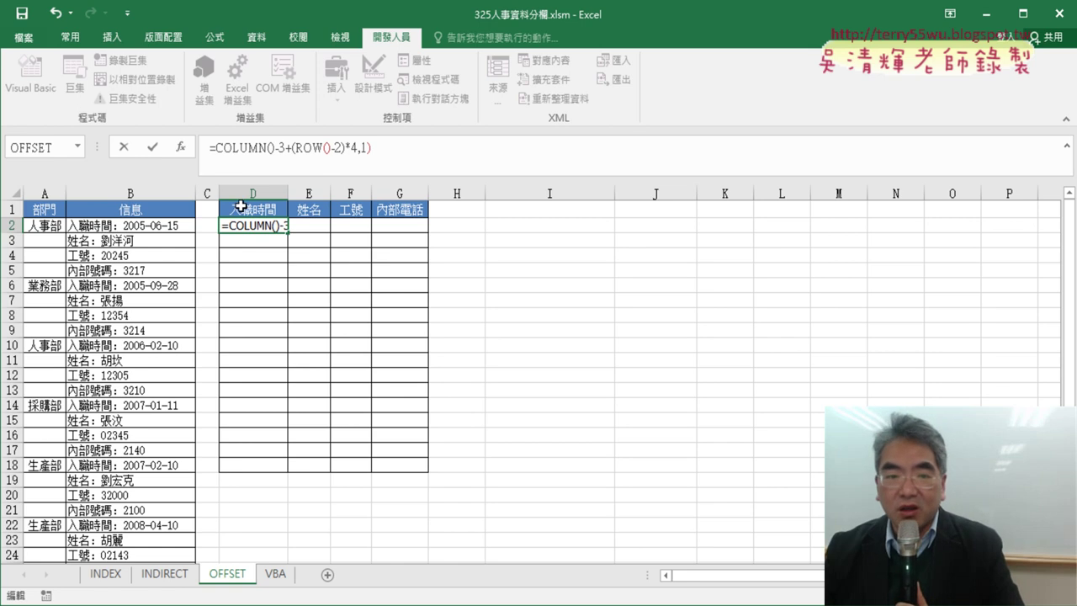
click(152, 147)
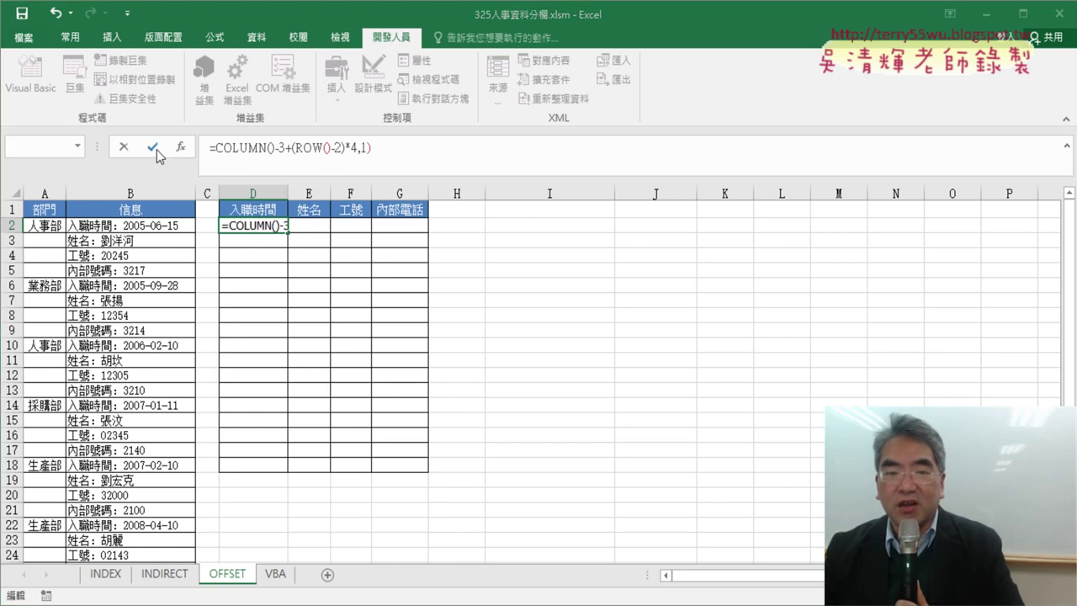
click(523, 380)
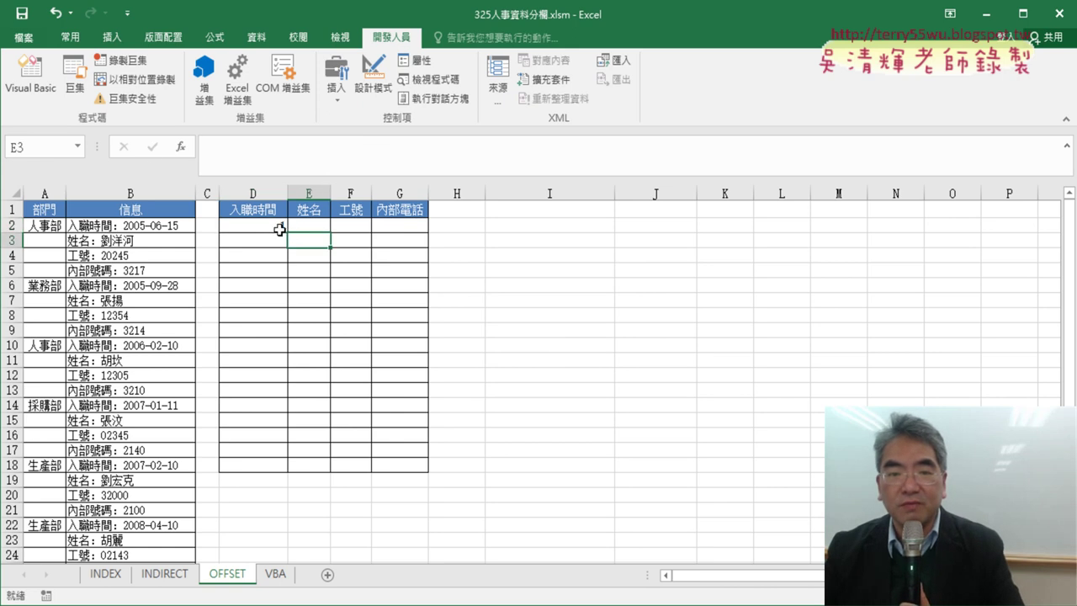
mouse_move(288, 226)
mouse_down()
mouse_move(437, 235)
mouse_move(428, 340)
mouse_up()
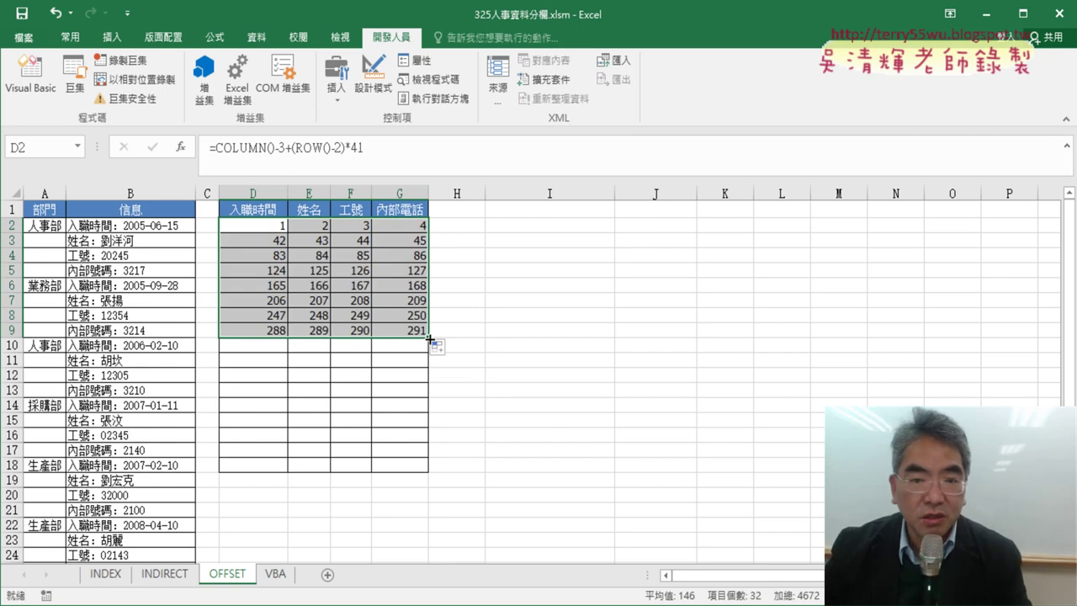
- Correct D2's multiplier from *41 to *4 and refill D2:G9, numbering 1 to 32
click(272, 225)
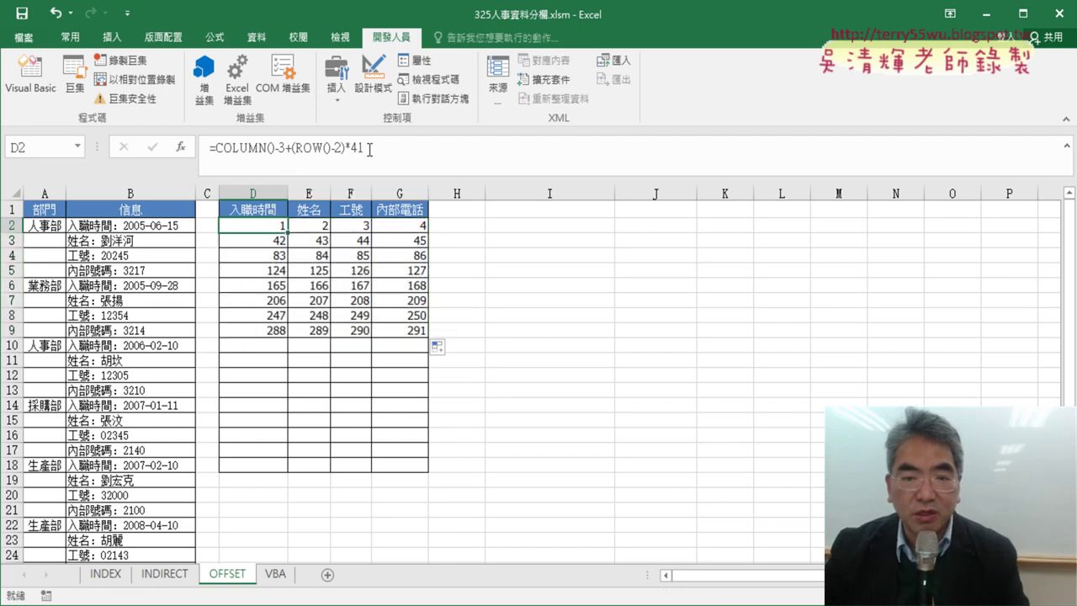
click(362, 148)
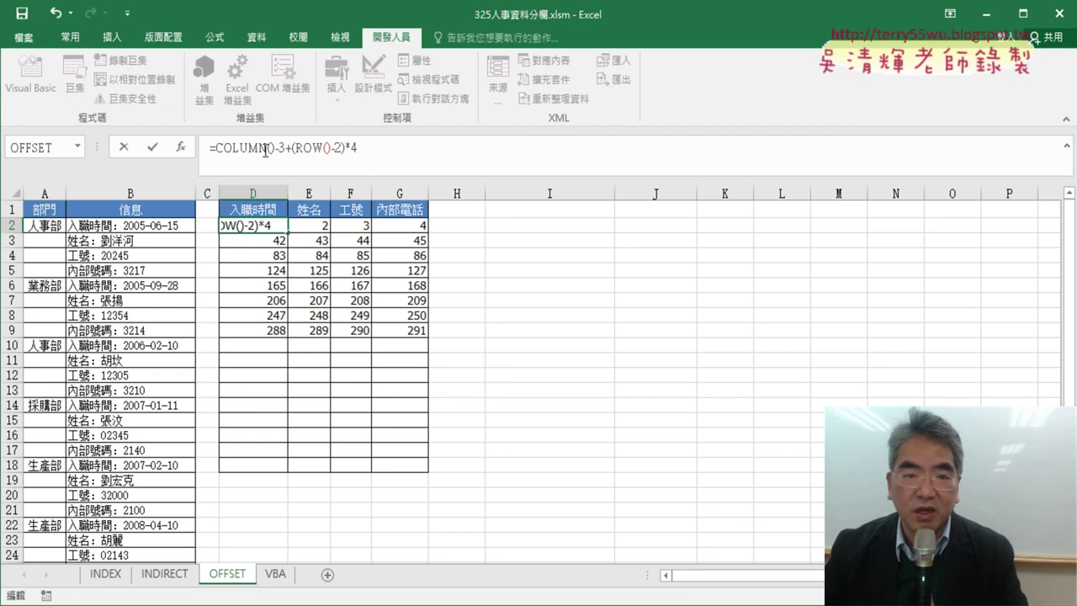
click(153, 148)
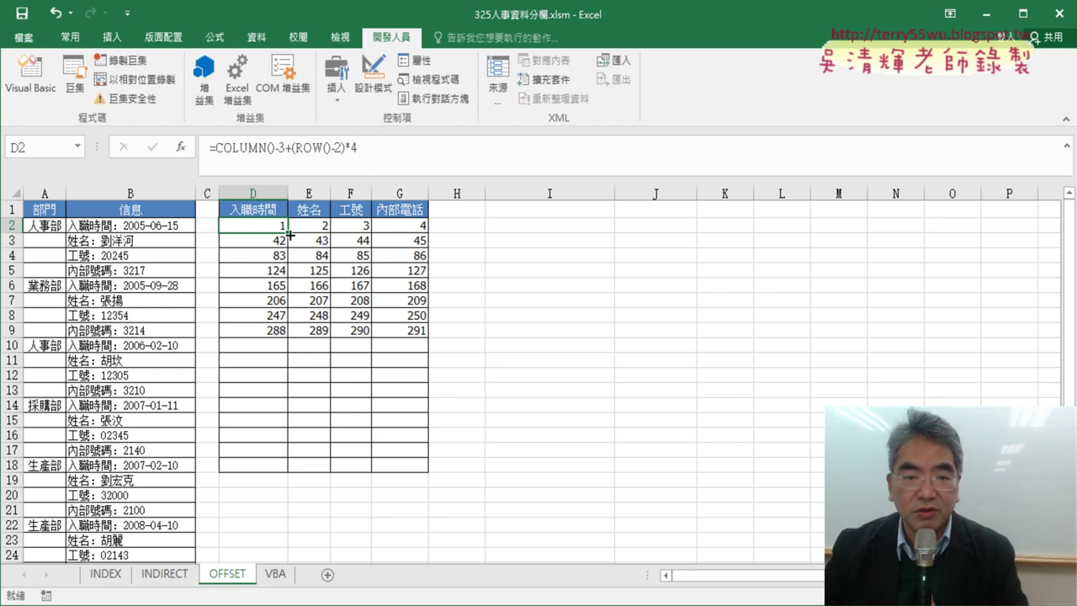
mouse_move(290, 236)
mouse_down()
mouse_move(424, 235)
mouse_move(435, 300)
mouse_move(505, 336)
mouse_up()
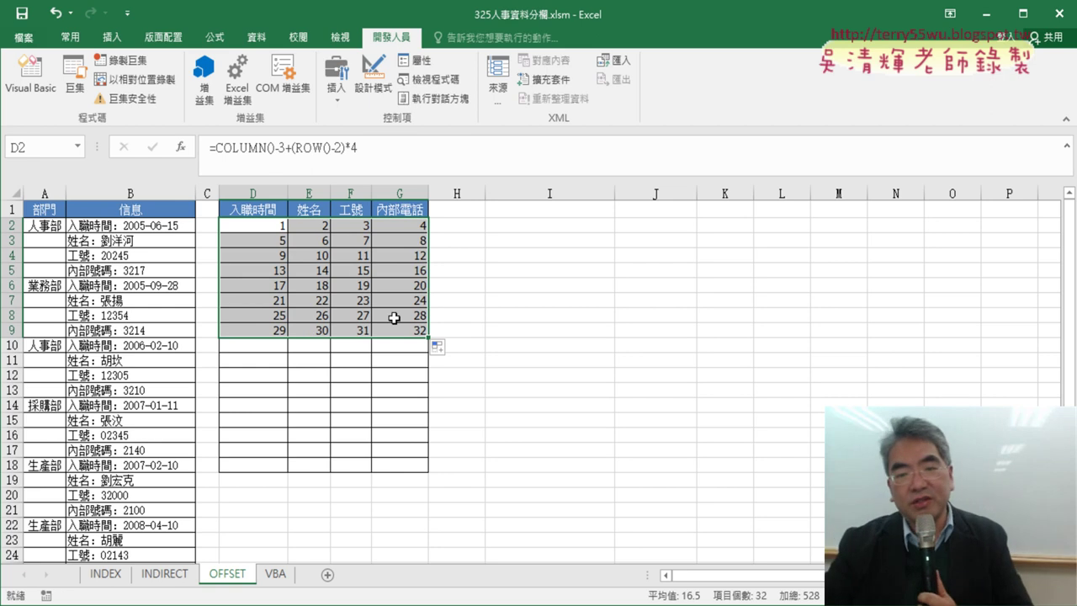
click(268, 225)
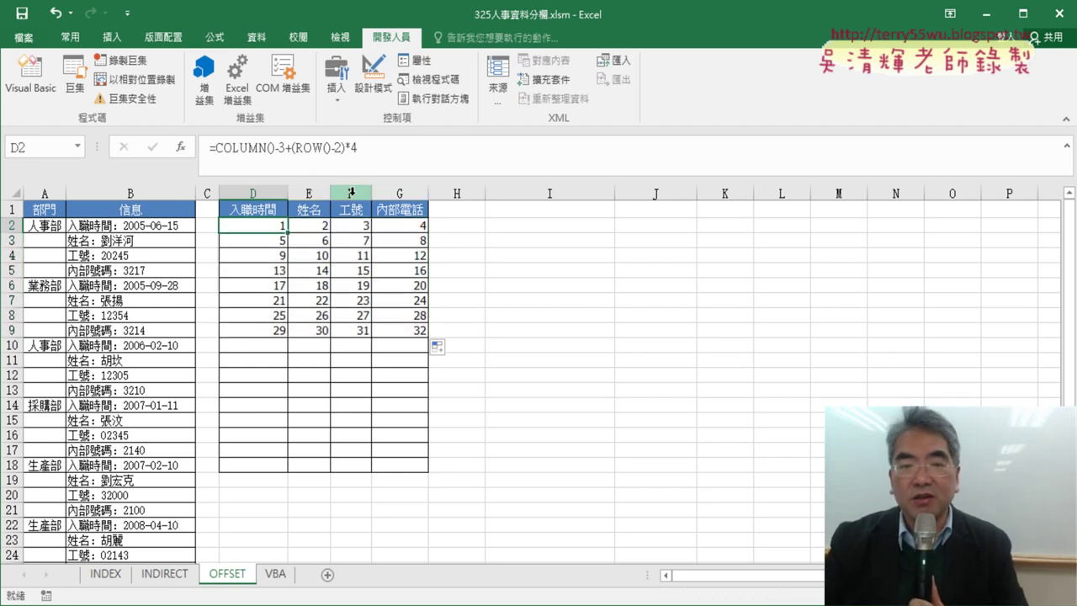
drag(357, 147, 216, 147)
- Cut D2's numbering formula and start a recently used OFFSET function with Reference B1
right_click(270, 151)
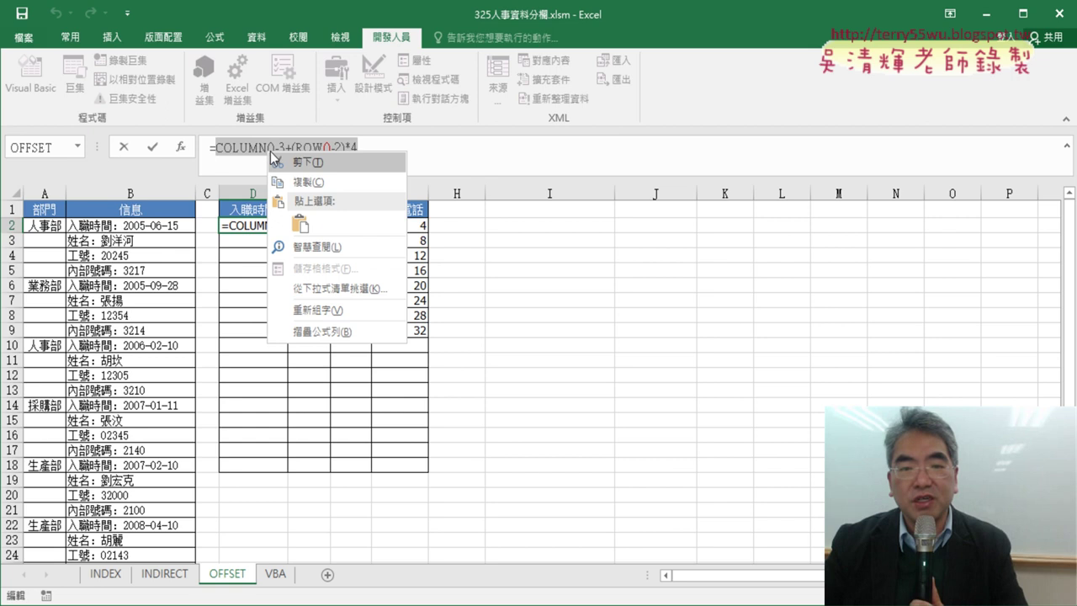
click(301, 161)
click(180, 147)
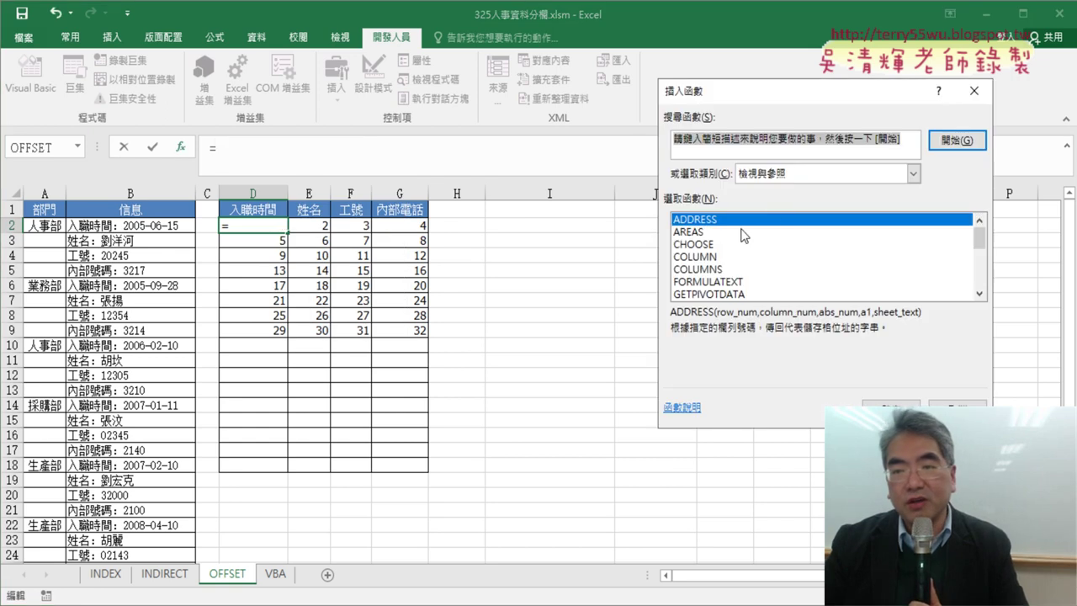
click(790, 173)
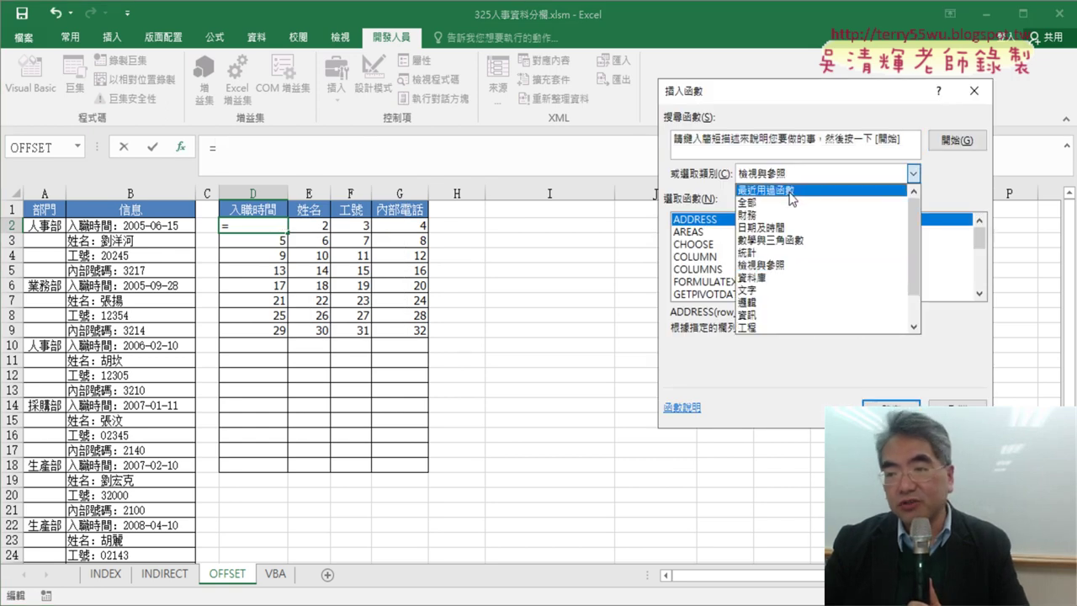
click(757, 187)
double_click(703, 219)
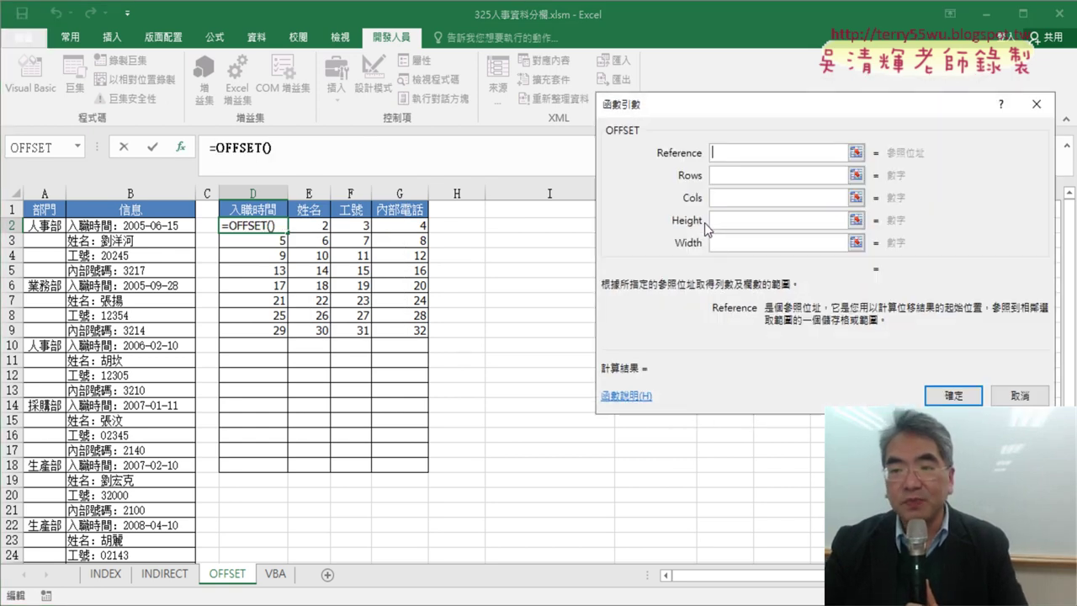
click(127, 211)
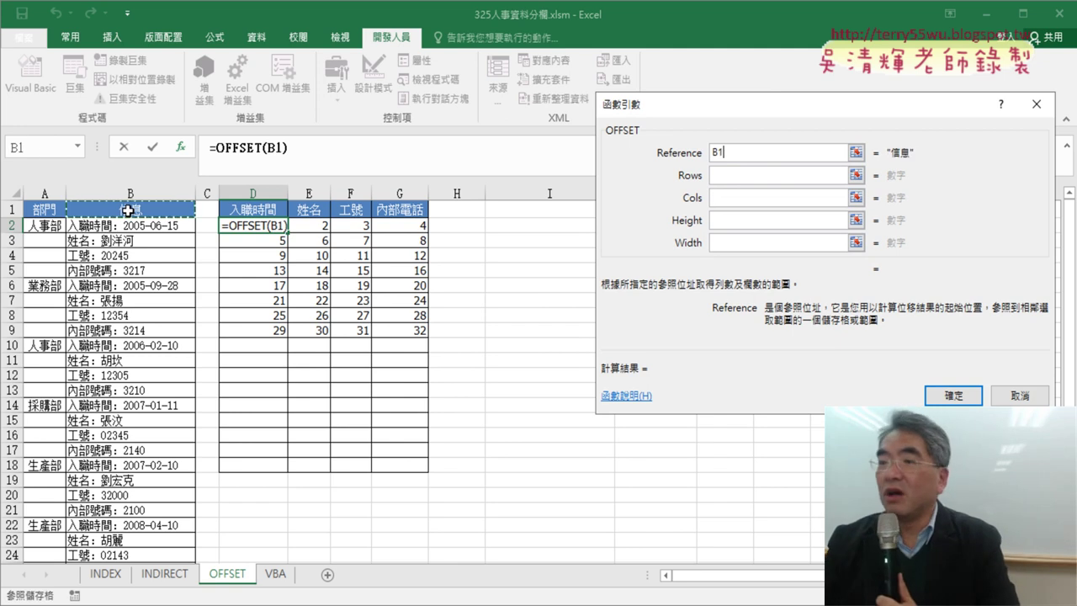
- Set OFFSET's Rows to COLUMN()-3+(ROW()-2)*4 and Cols to 0, and make the reference $B$1
click(715, 174)
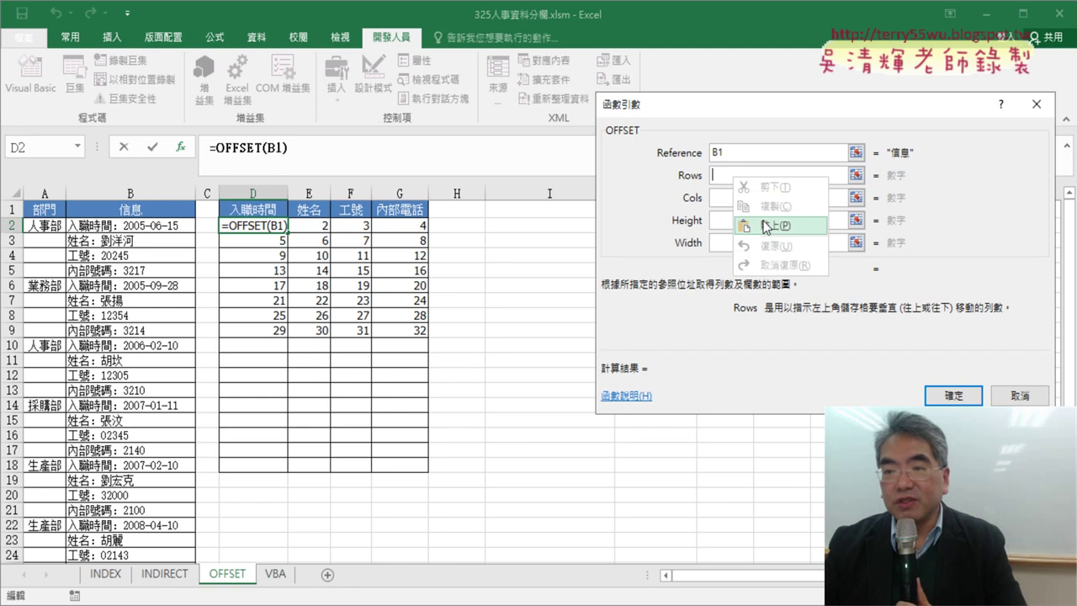
text(COLUMN()-3+(ROW()-2)*4)
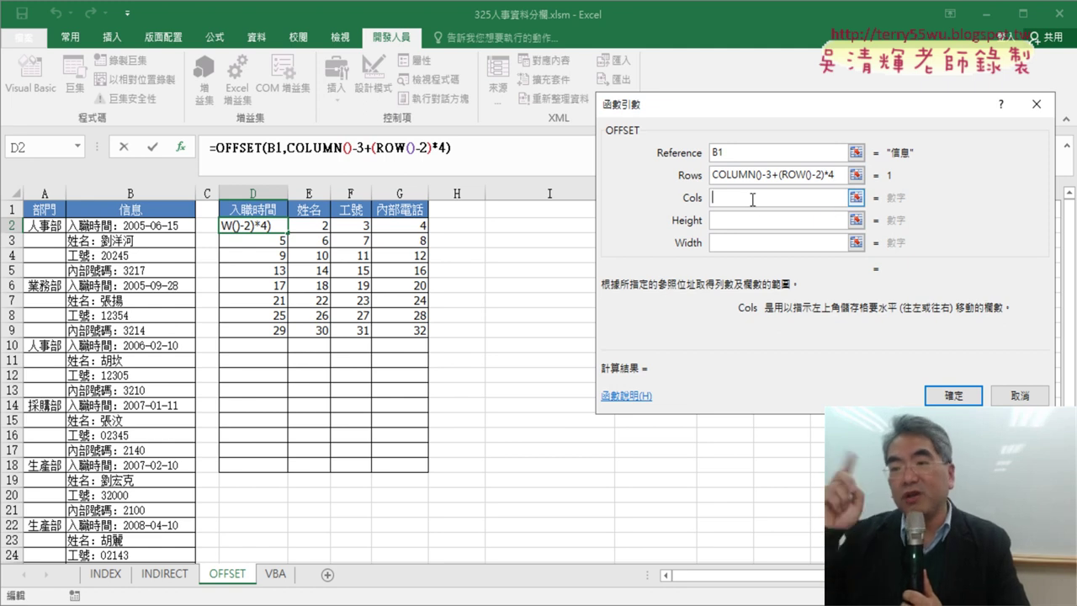
text(0)
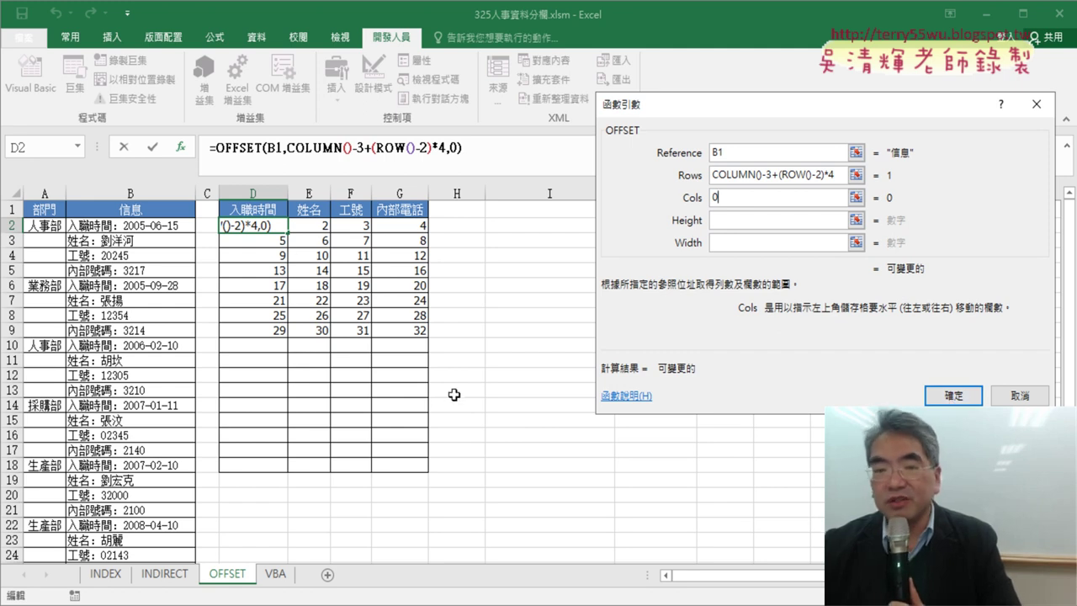
click(718, 151)
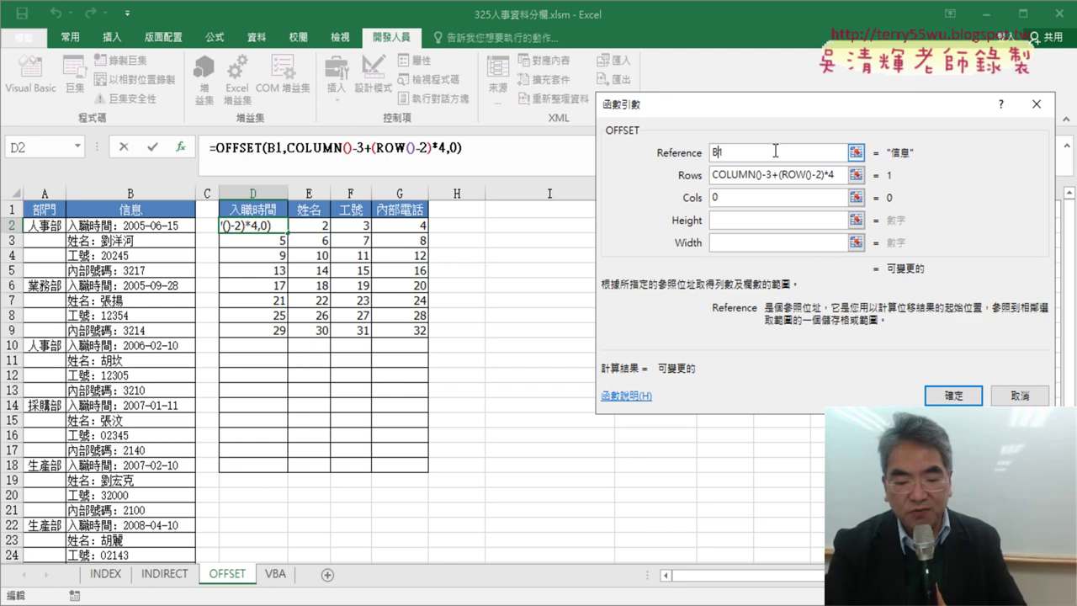
key(F4)
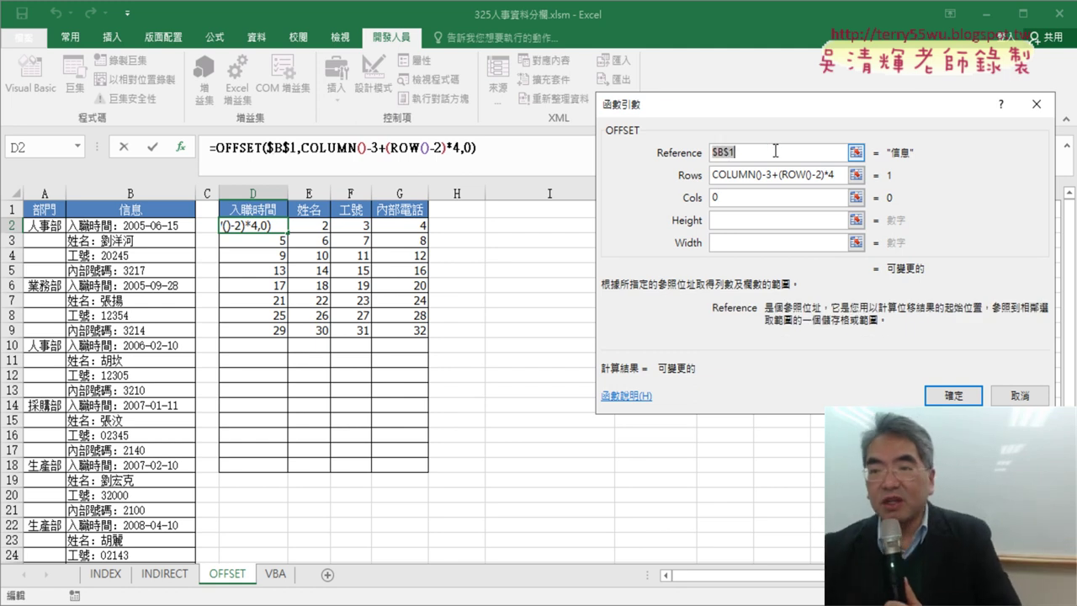
click(730, 156)
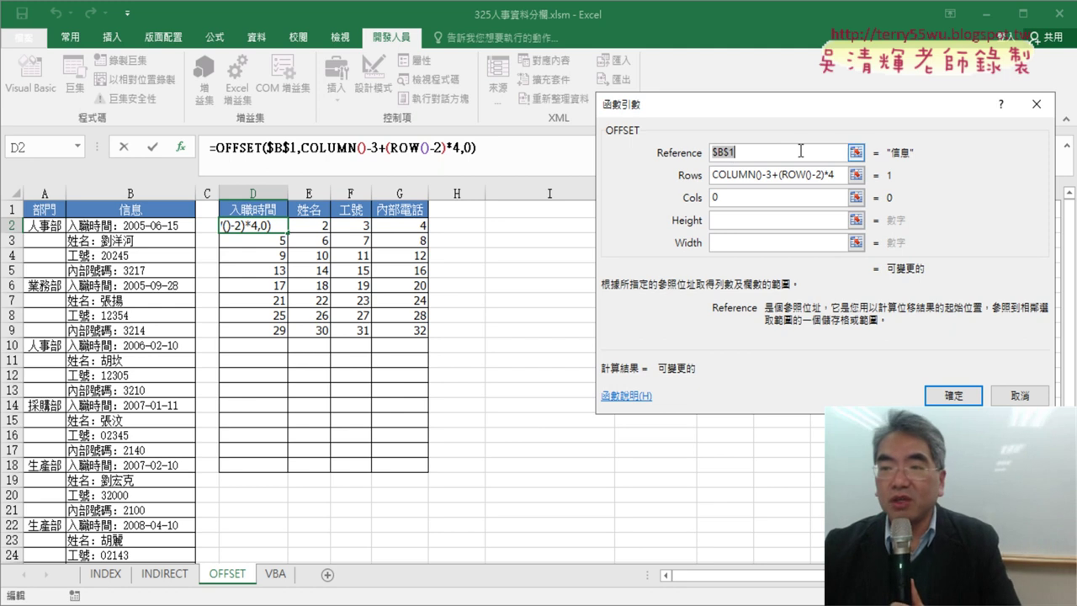
- Confirm D2's OFFSET formula, fill it across D2:G9, AutoFit columns D:G, and select D2's formula text
click(953, 394)
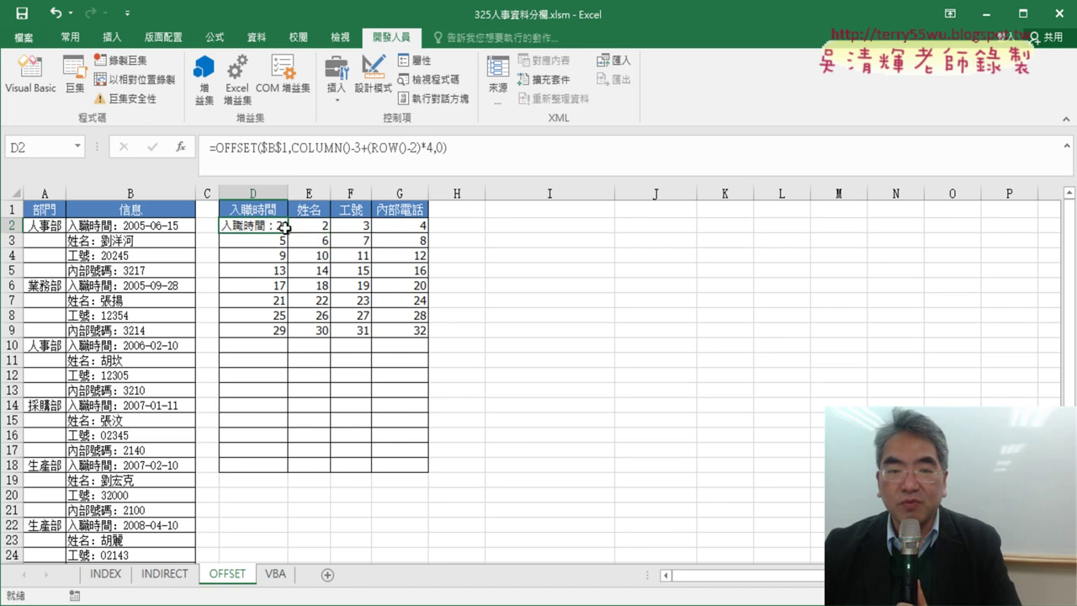
mouse_move(288, 228)
mouse_down()
mouse_move(429, 232)
mouse_move(429, 334)
mouse_up()
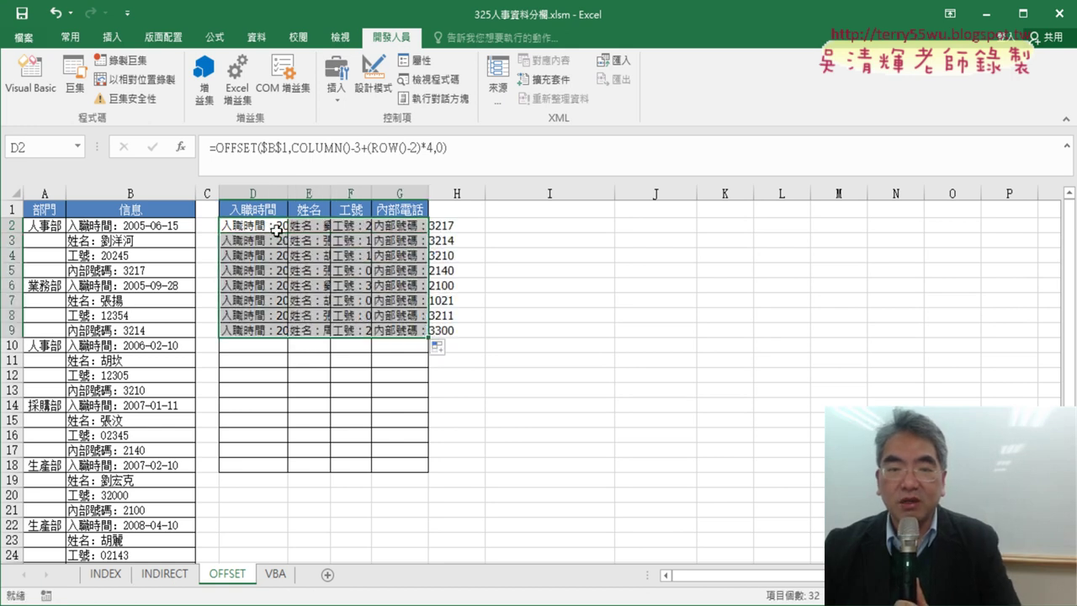
drag(252, 194, 402, 194)
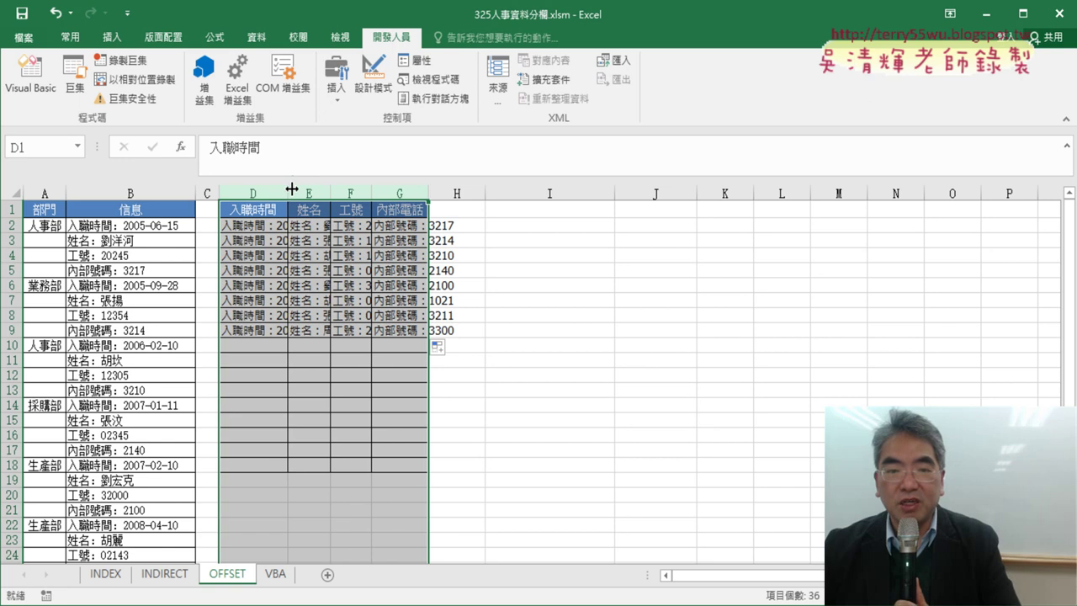
double_click(288, 188)
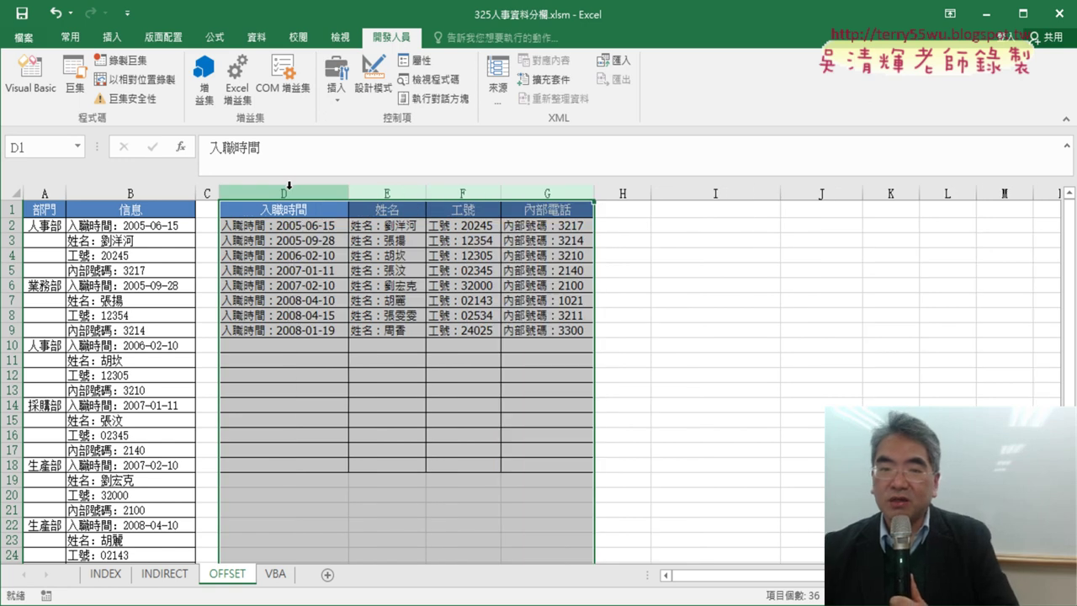
click(323, 225)
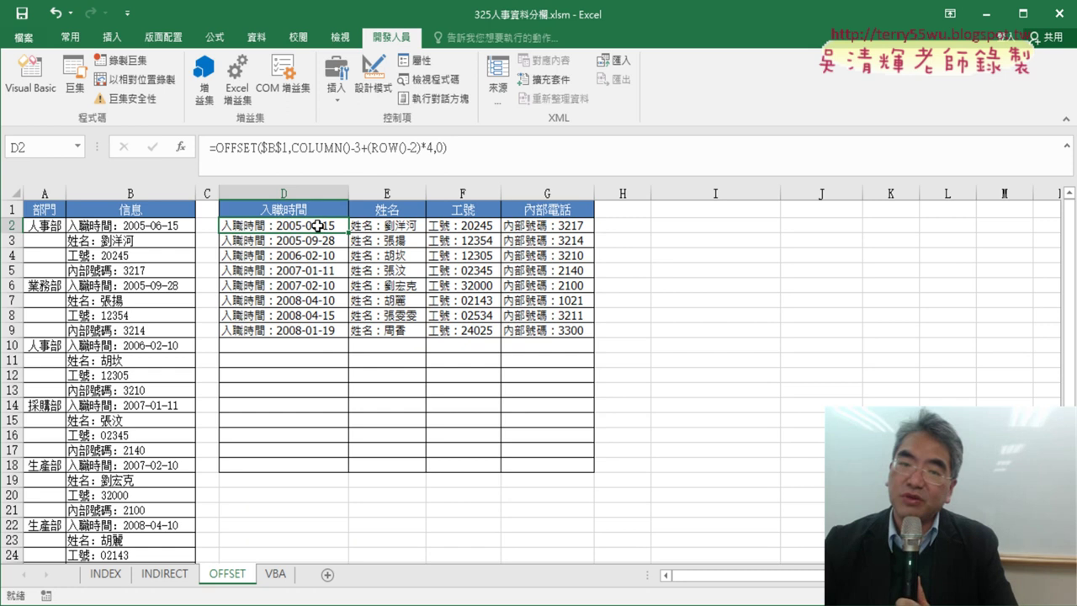
drag(215, 147, 291, 147)
- Cut D2's OFFSET formula and paste it as the Text argument of a new MID function
key(shift+End)
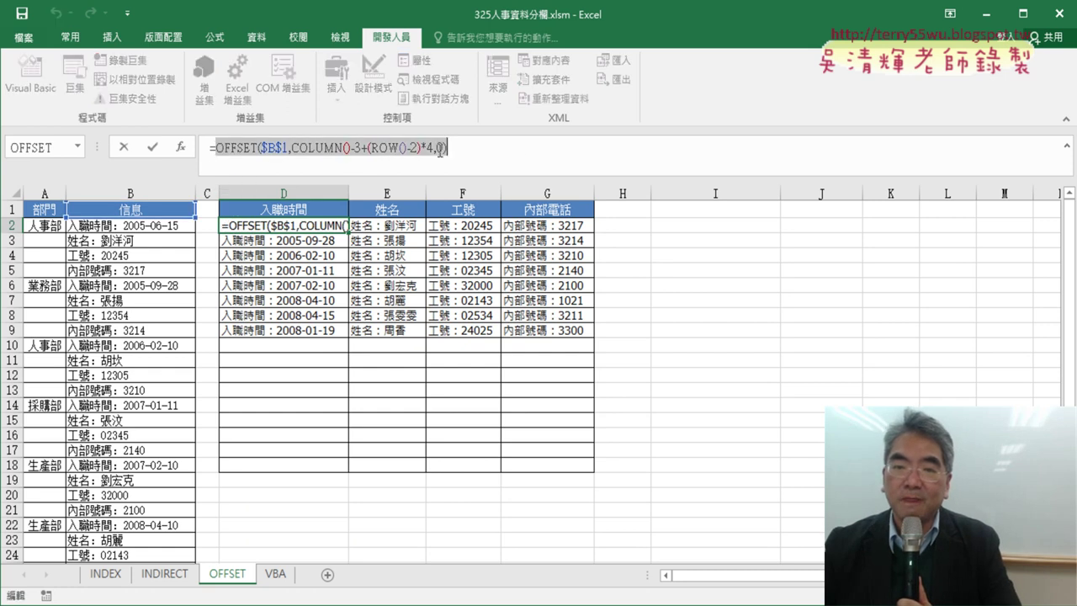
right_click(421, 145)
click(441, 153)
click(179, 147)
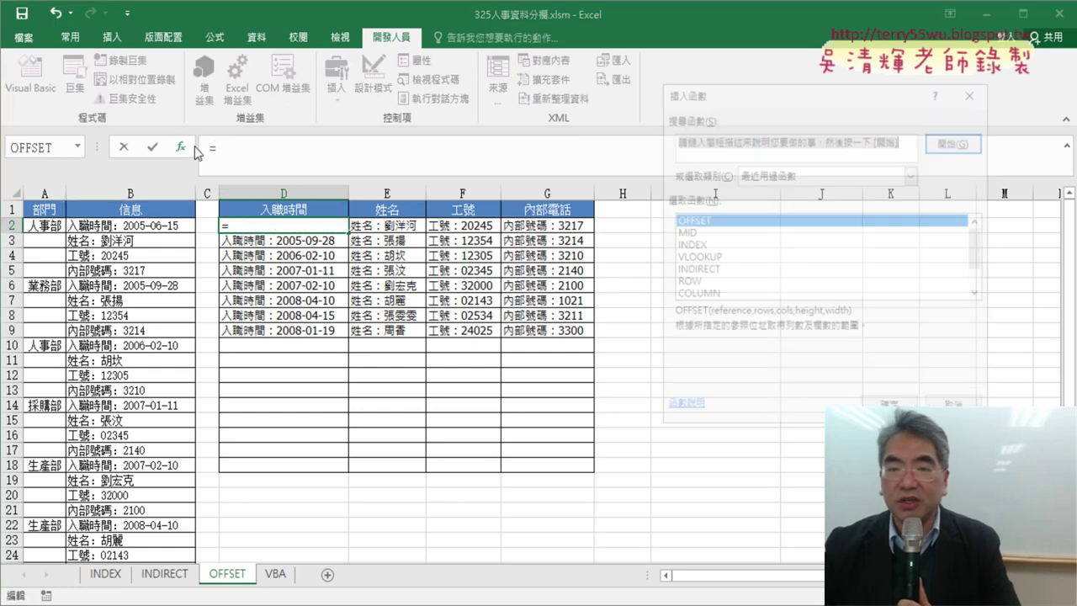
double_click(683, 231)
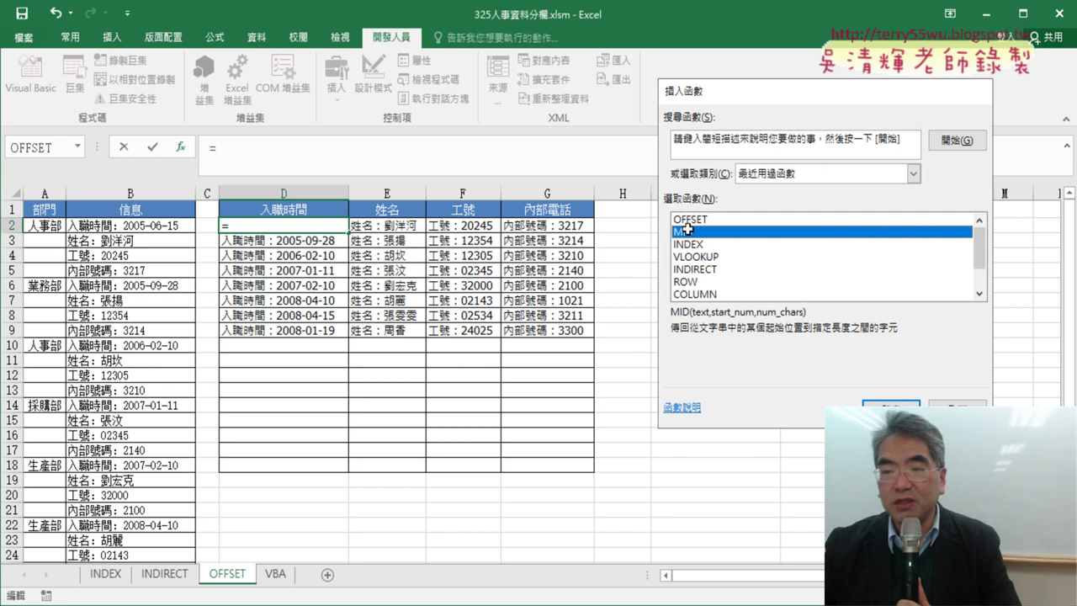
right_click(720, 175)
click(736, 221)
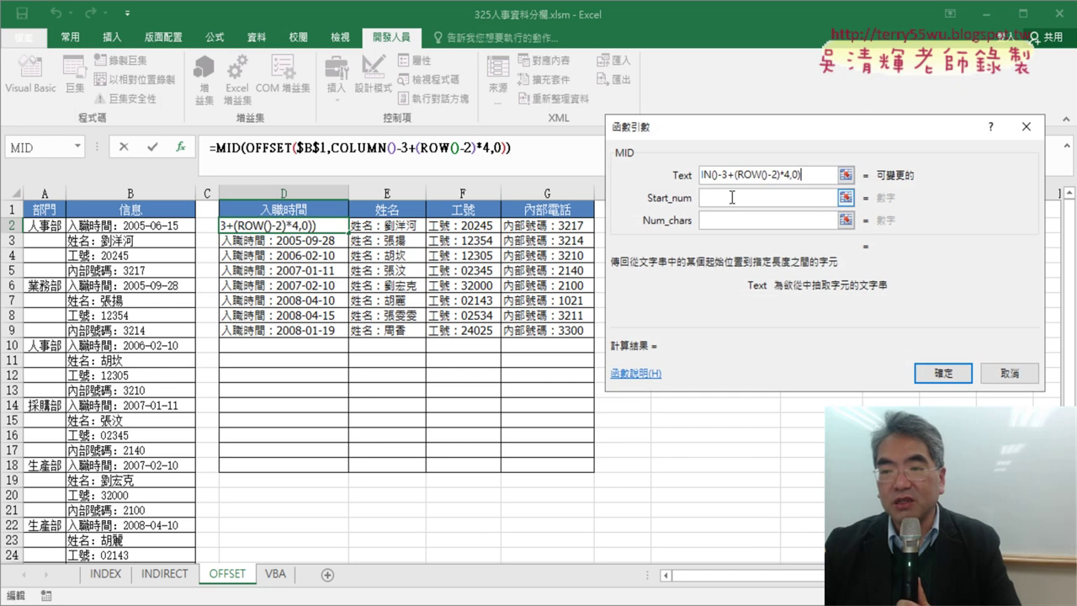
- Set MID's Start_num to LEN(D$1)+2 and Num_chars to 99, then confirm the formula
click(730, 196)
click(314, 212)
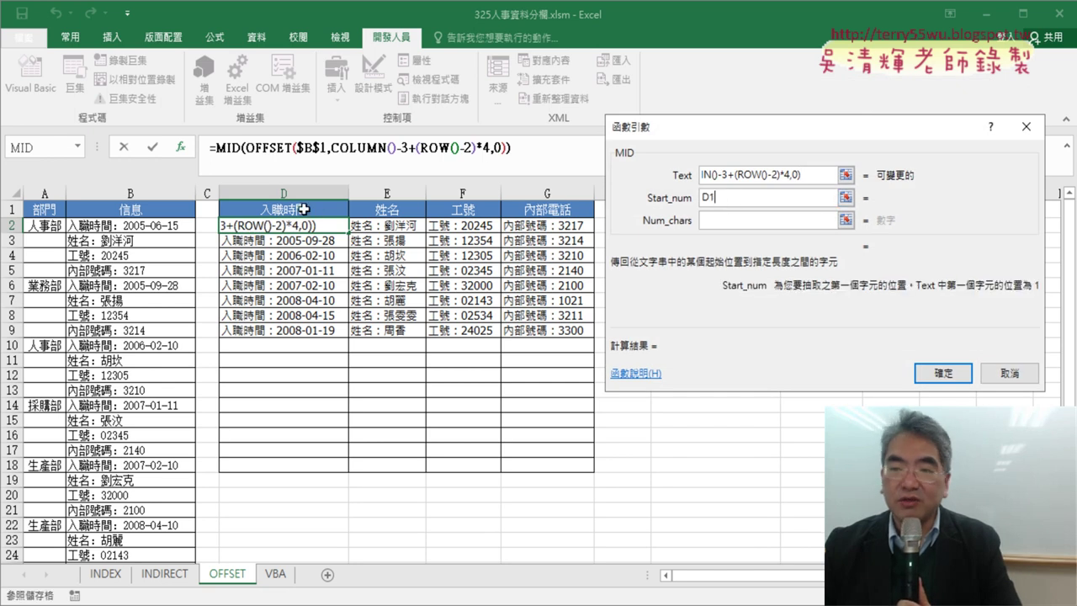
click(704, 198)
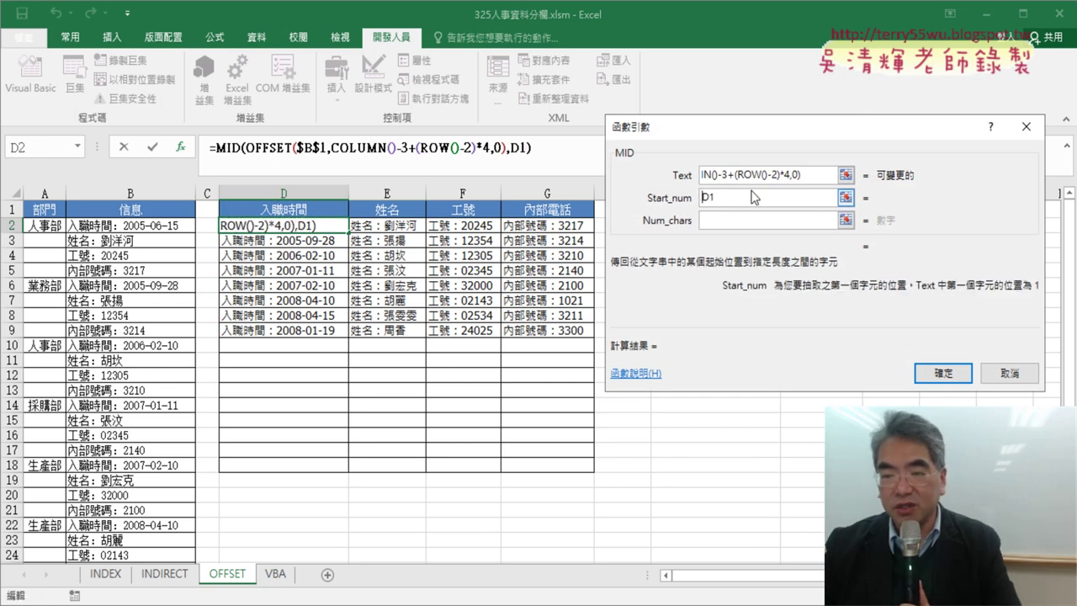
text(I)
text(e)
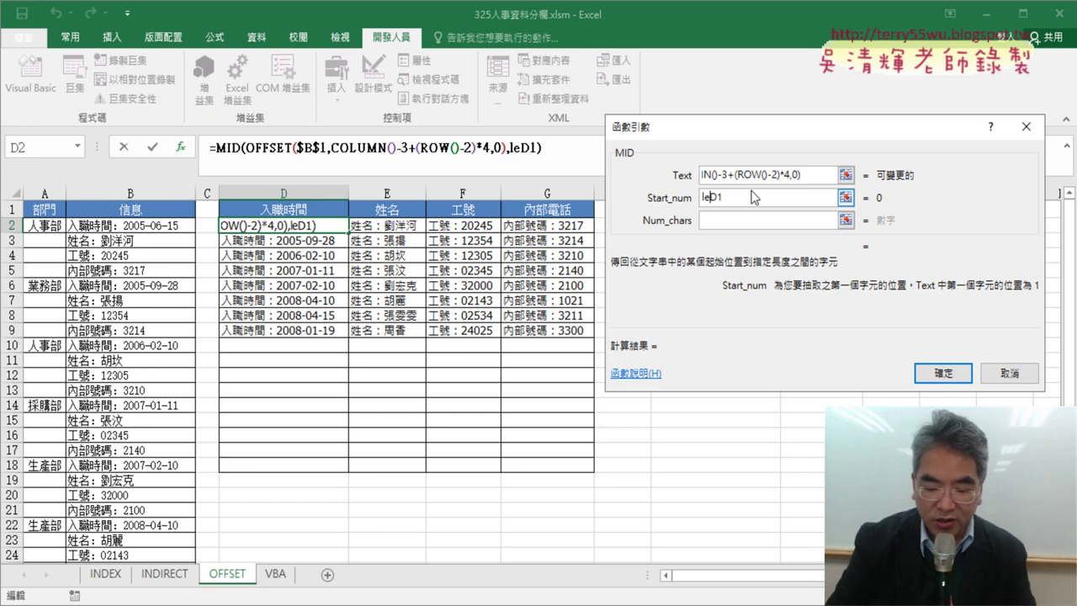
text(n()
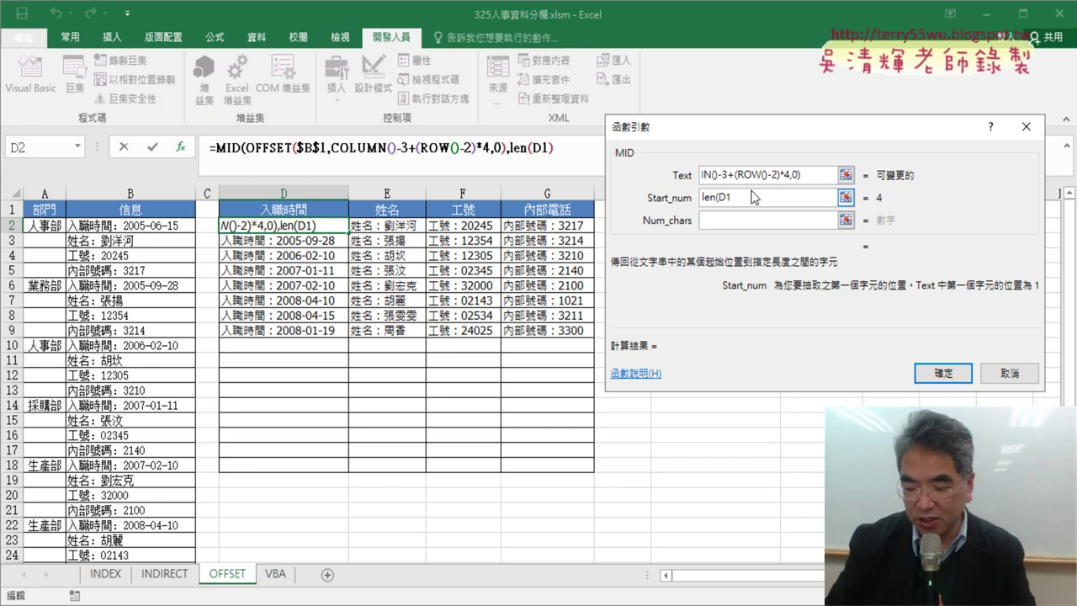
key(End)
text()+2)
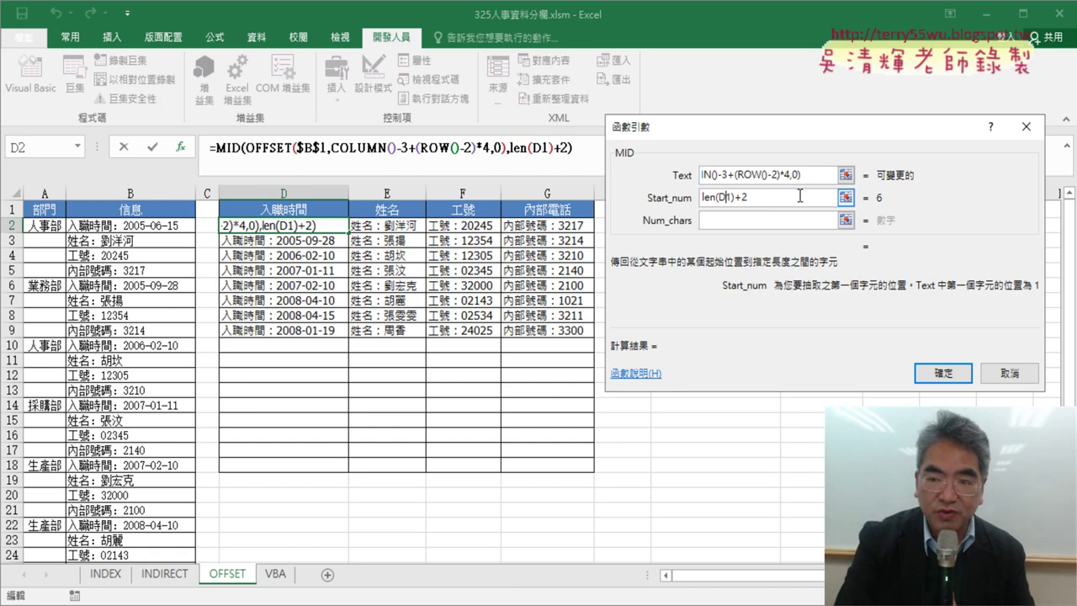
text($)
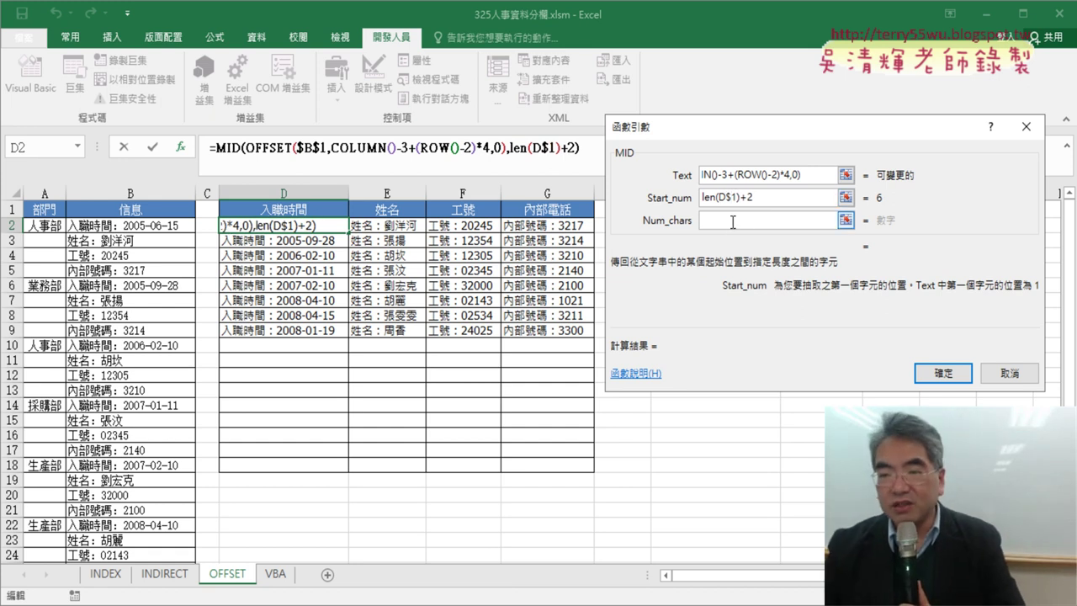
click(732, 221)
text(99)
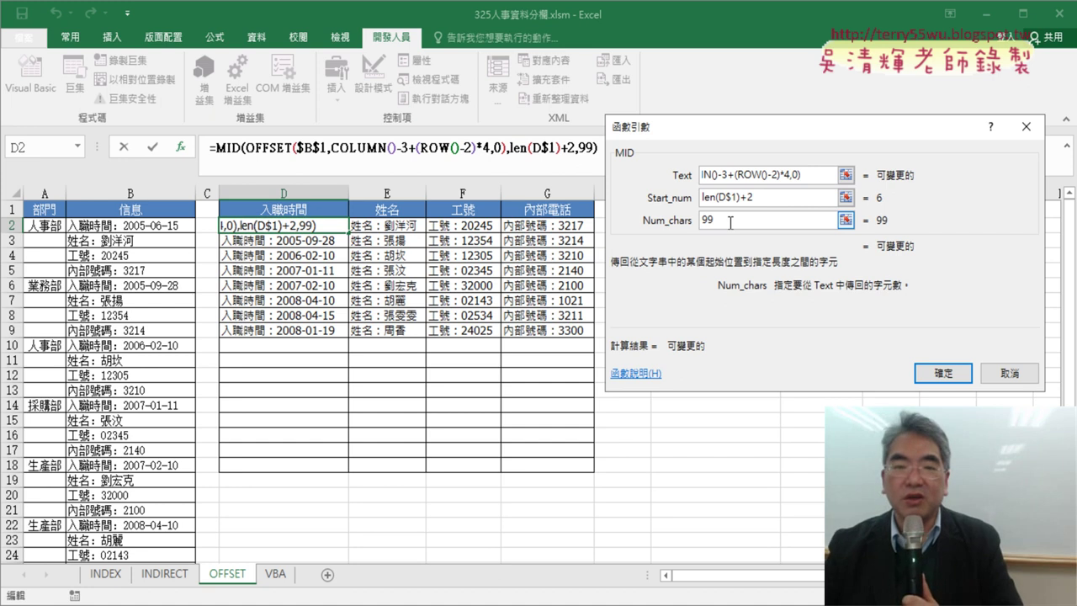
click(943, 373)
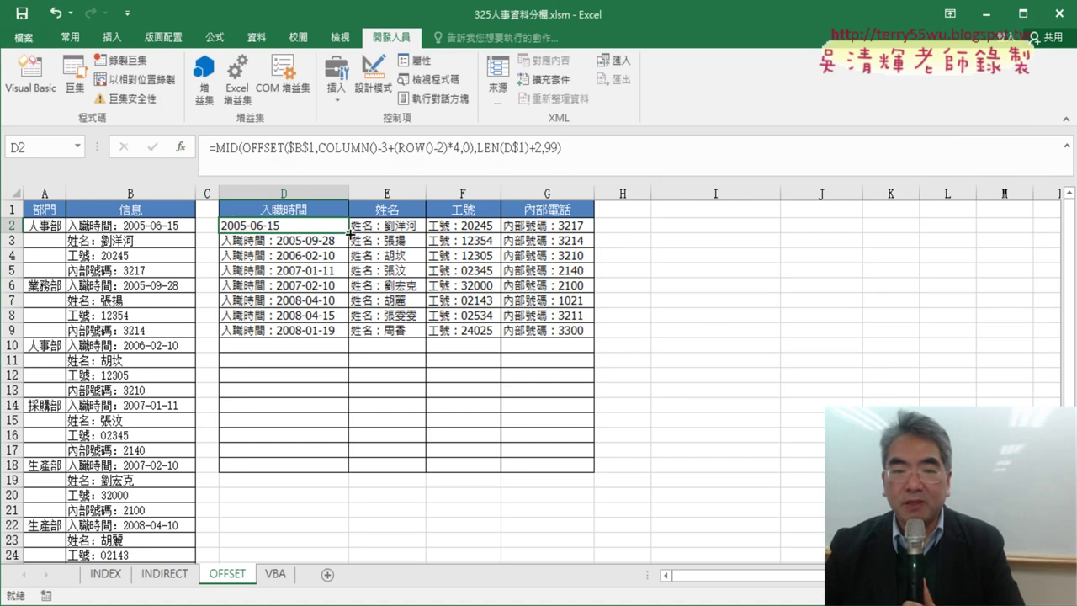
- Fill D2's MID formula through D2:G9, AutoFit columns D:G, and select D2
mouse_move(349, 235)
mouse_down()
mouse_move(595, 235)
mouse_move(595, 335)
mouse_up()
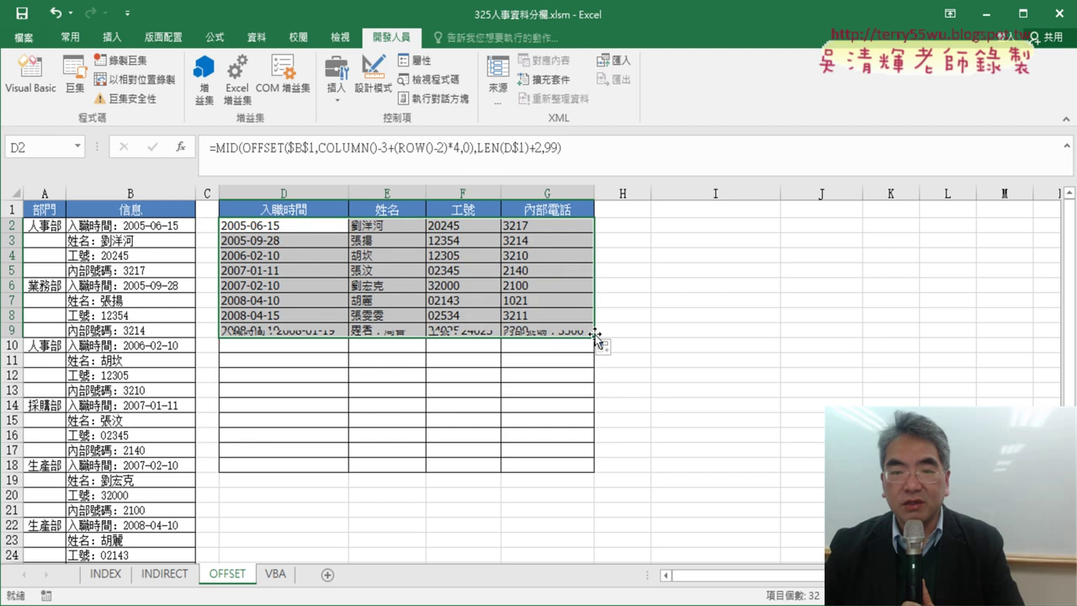
drag(319, 193, 555, 193)
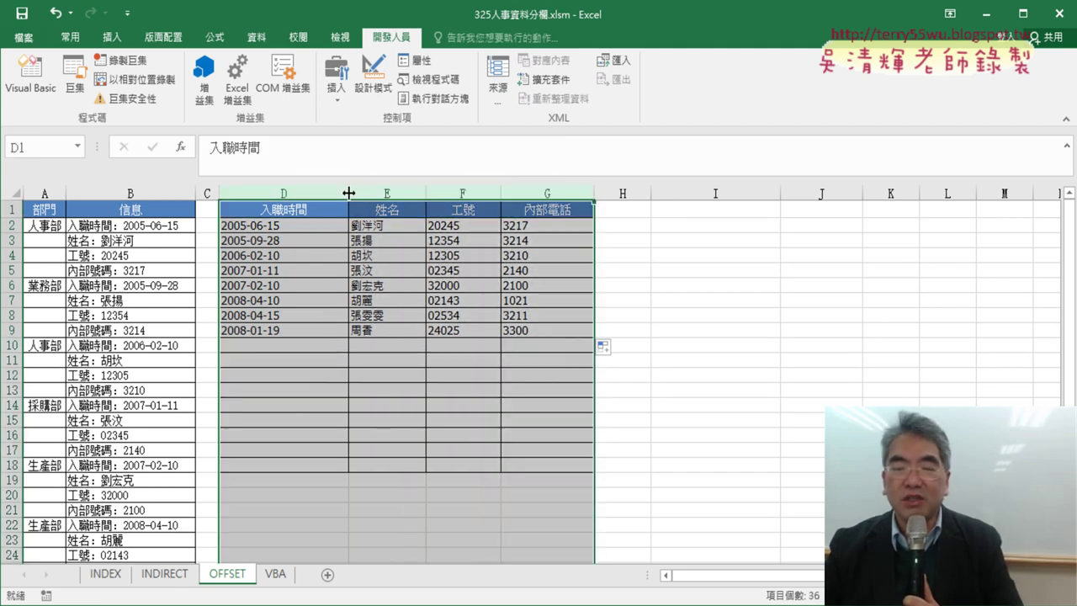
double_click(348, 193)
click(257, 227)
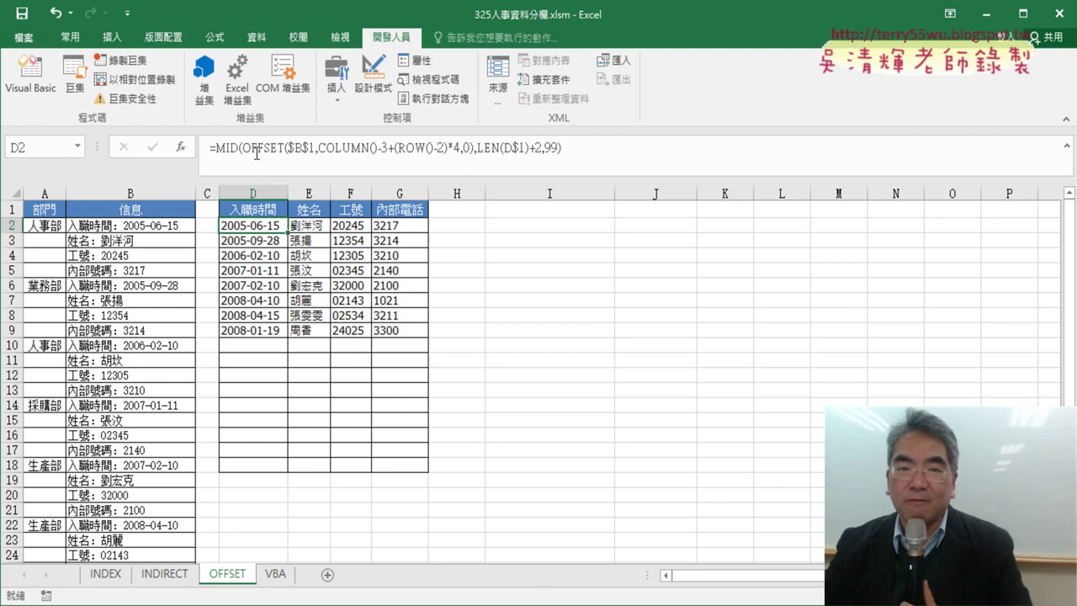
click(256, 152)
click(180, 146)
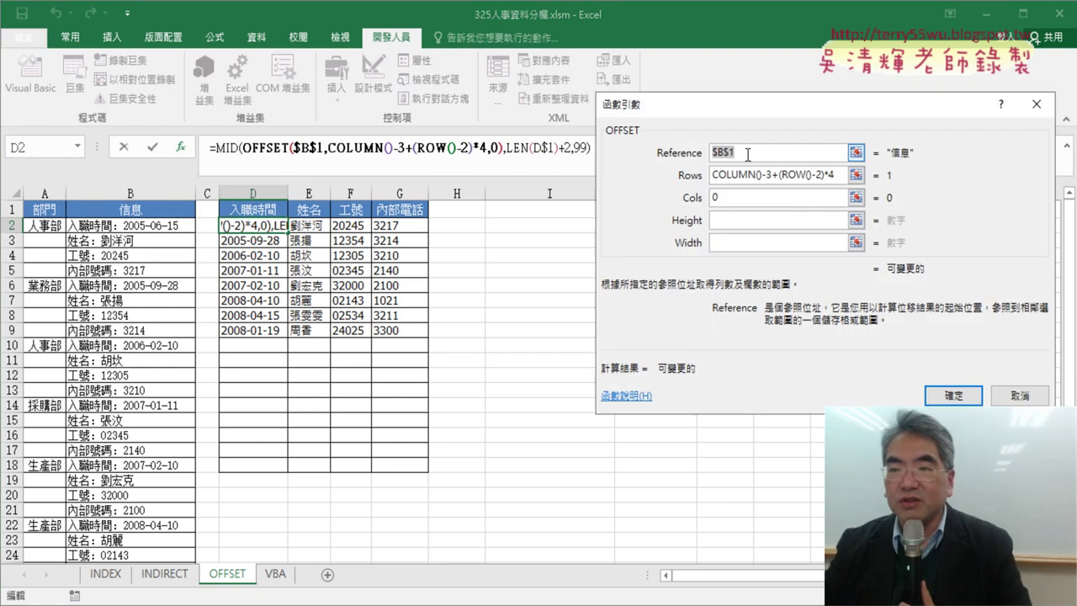
click(747, 154)
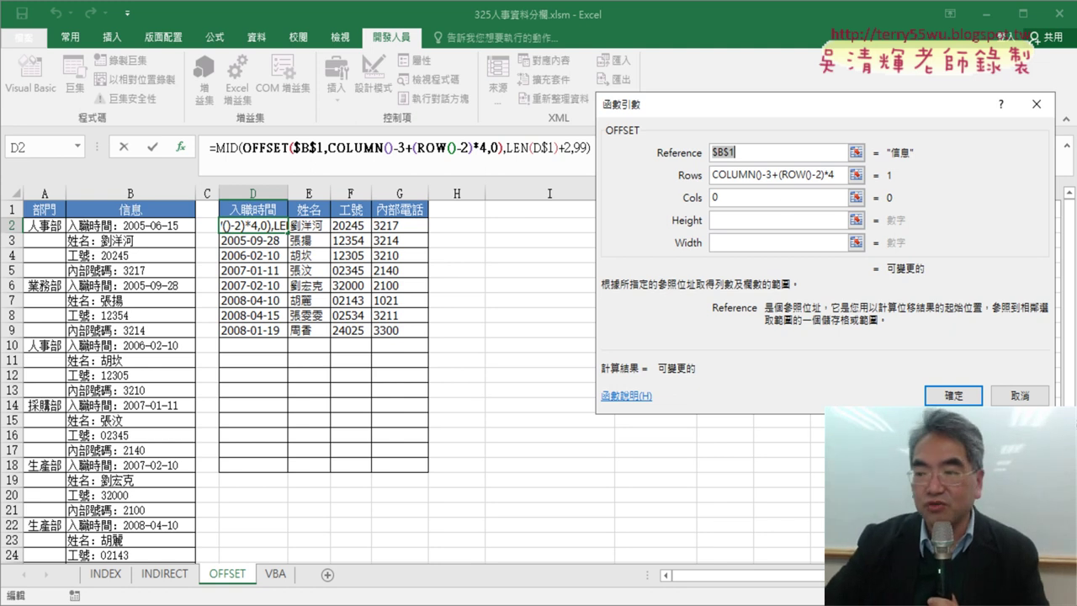
click(953, 396)
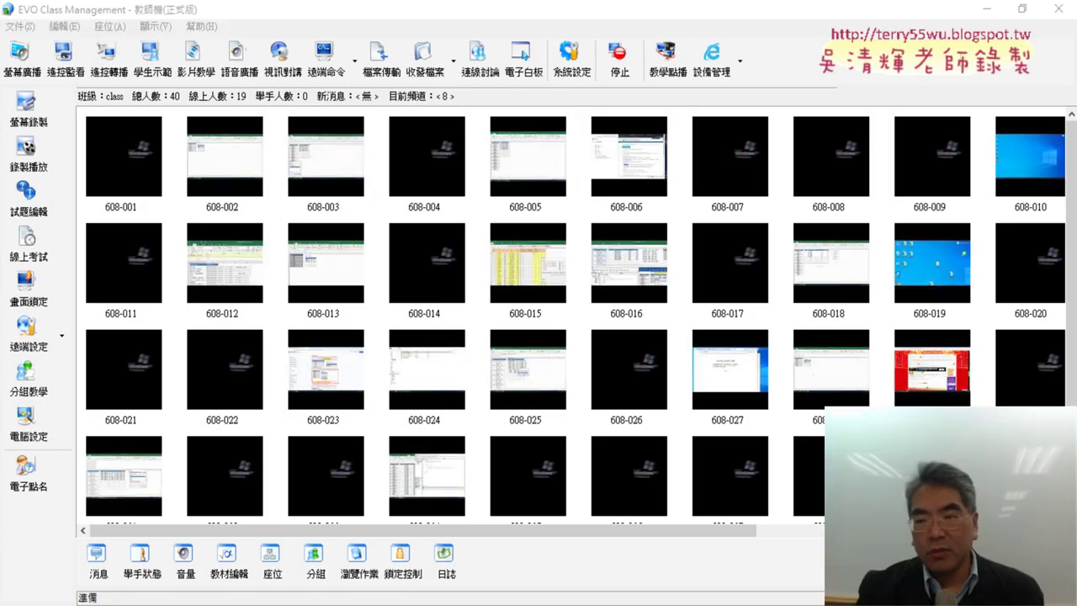
- Minimize the EVO Class Management window to bring Excel back
click(987, 14)
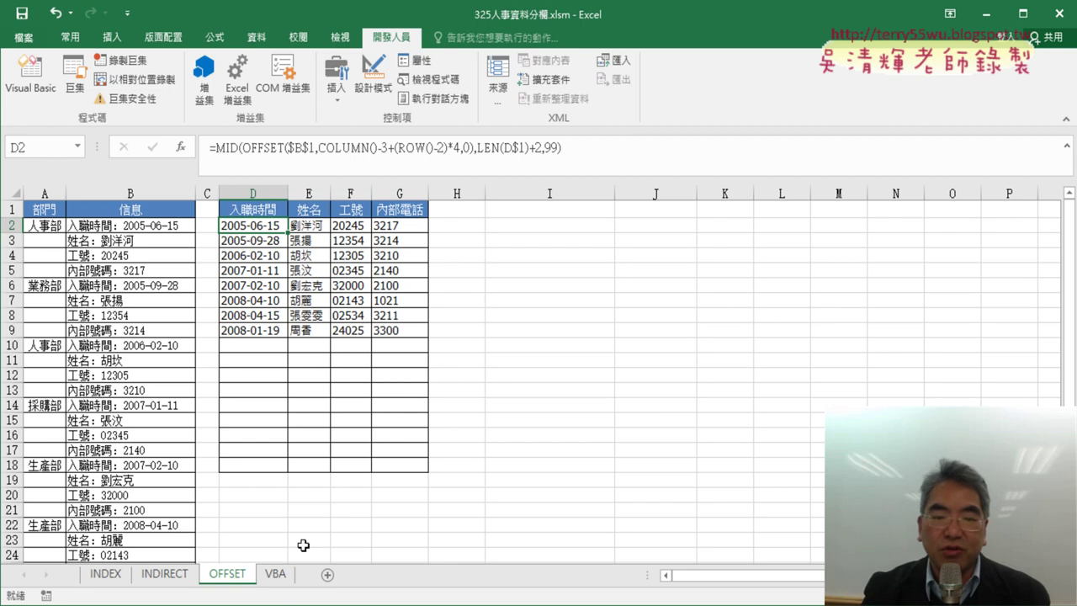
- Switch to the VBA sheet with the empty split-columns table
click(276, 573)
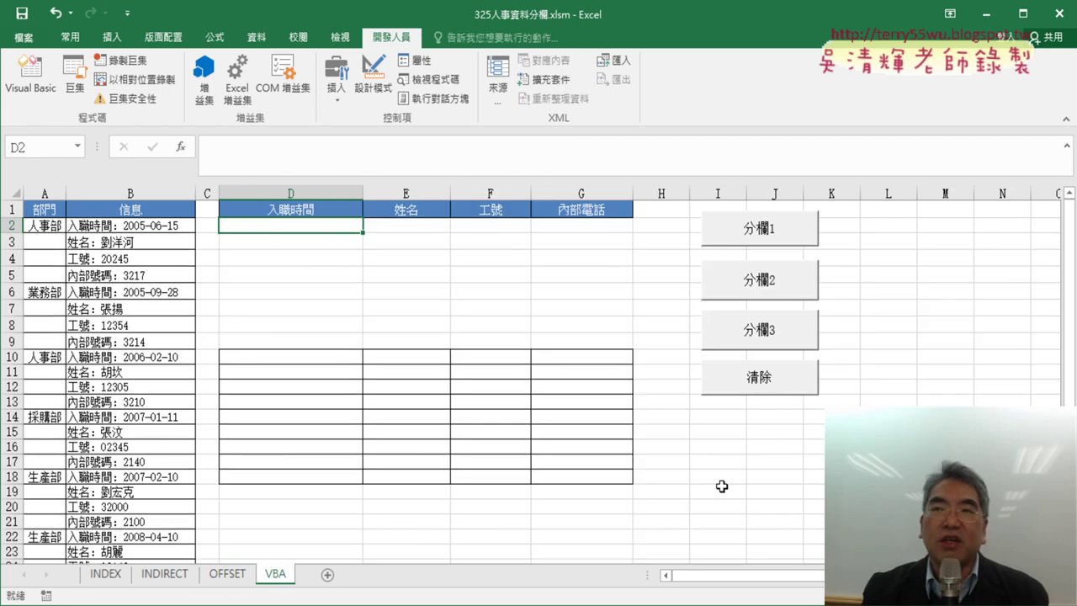